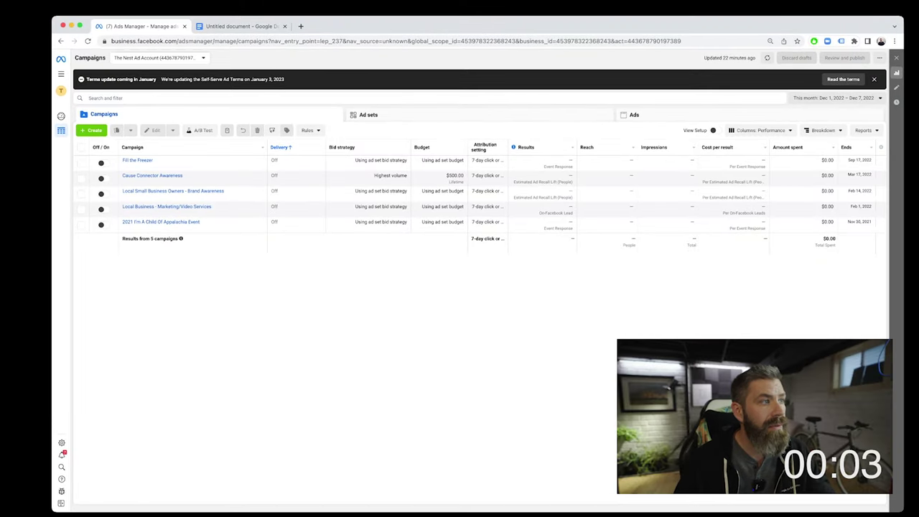
Step: Create a new campaign with the Leads objective and expand the extra options in its campaign details
{"action": "left_click", "coordinate": [92, 130]}
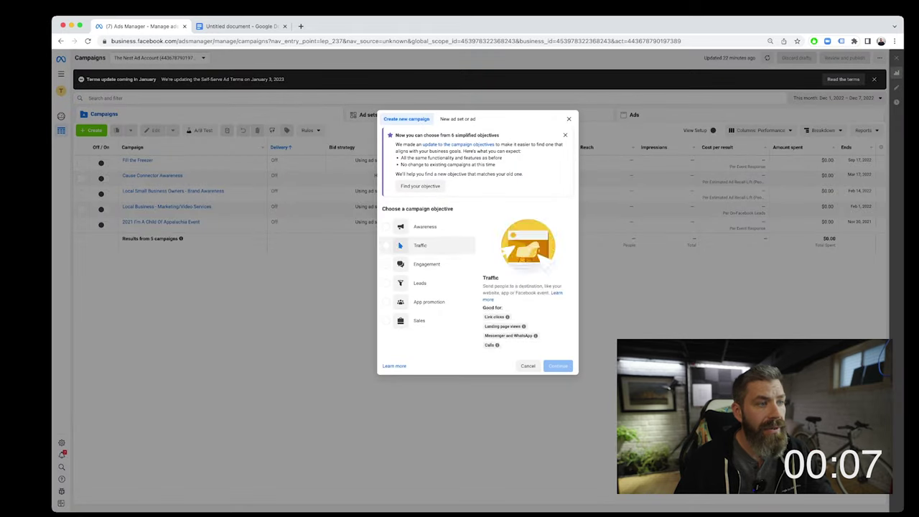
{"action": "mouse_move", "coordinate": [430, 283]}
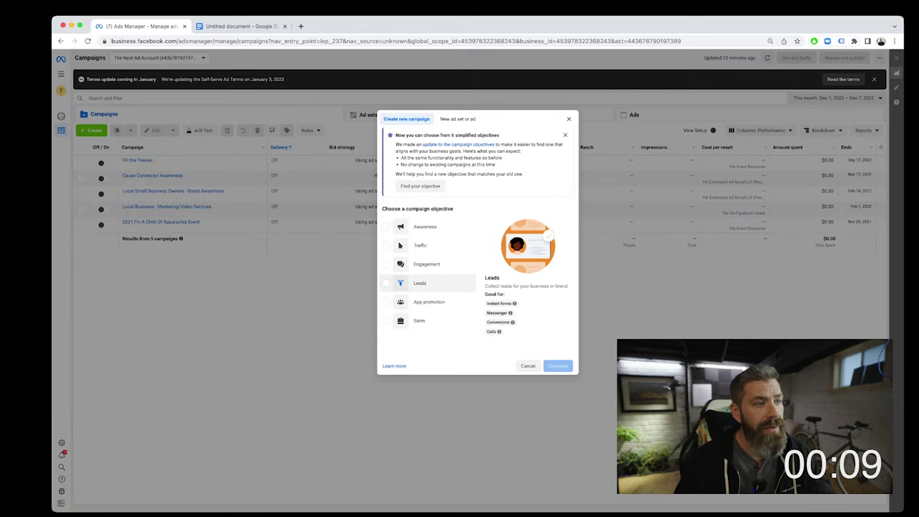
{"action": "left_click", "coordinate": [420, 283]}
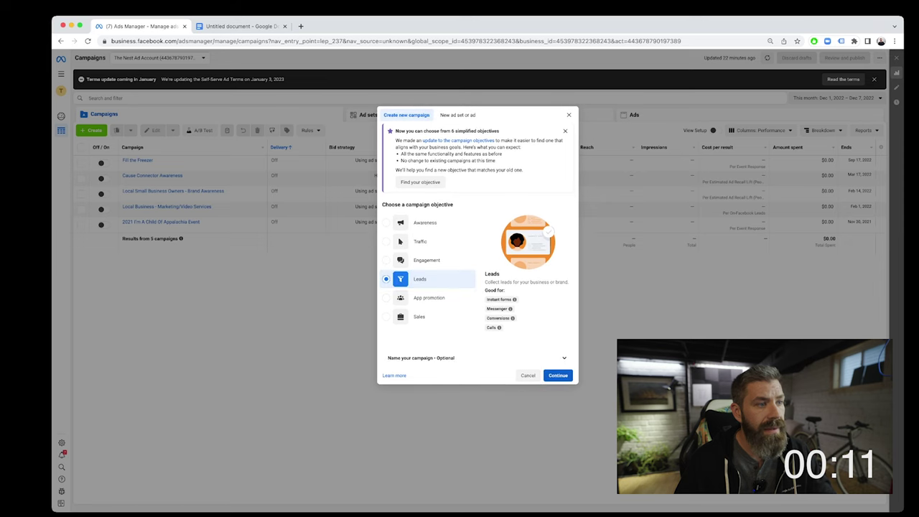
{"action": "left_click", "coordinate": [557, 376]}
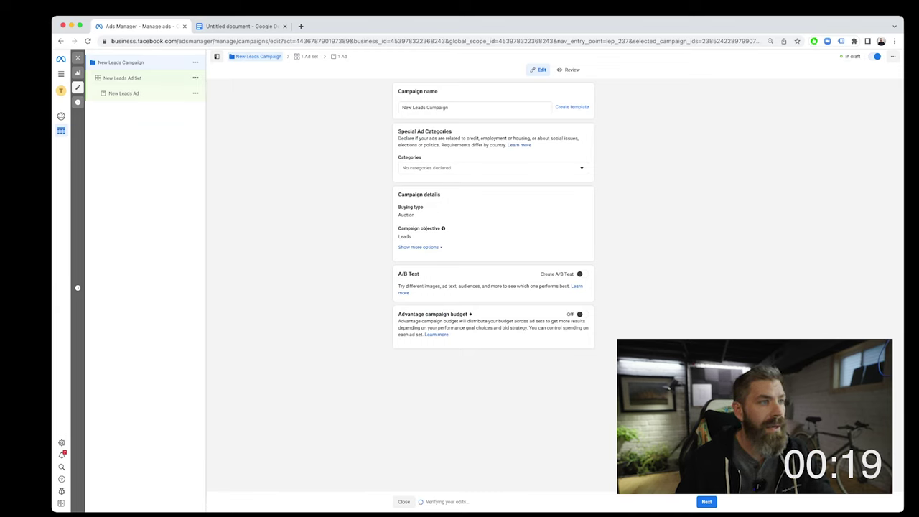
{"action": "left_click", "coordinate": [420, 247]}
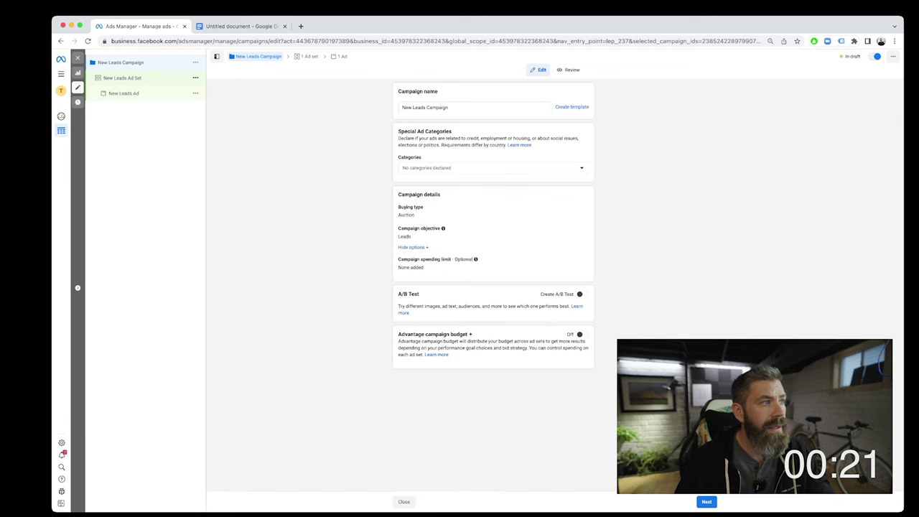
Step: In the New Leads Ad Set, choose Maximize number of leads as the performance goal and view the page's Lead Ads Terms
{"action": "left_click", "coordinate": [122, 78]}
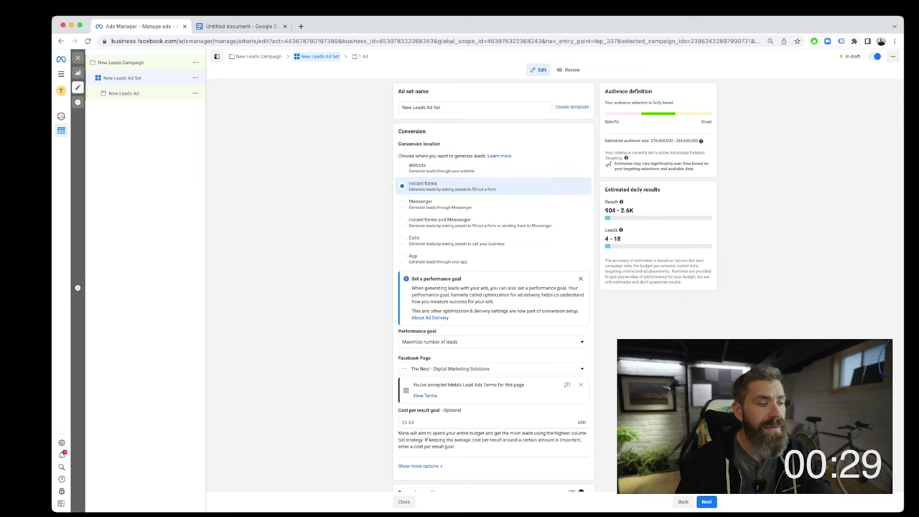
{"action": "scroll", "coordinate": [494, 287], "scroll_direction": "down", "scroll_amount": 2}
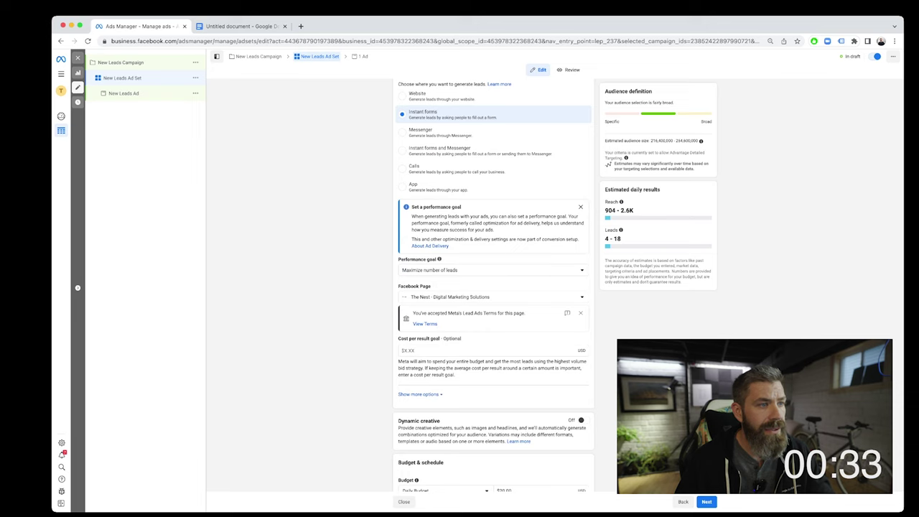
{"action": "left_click", "coordinate": [493, 270]}
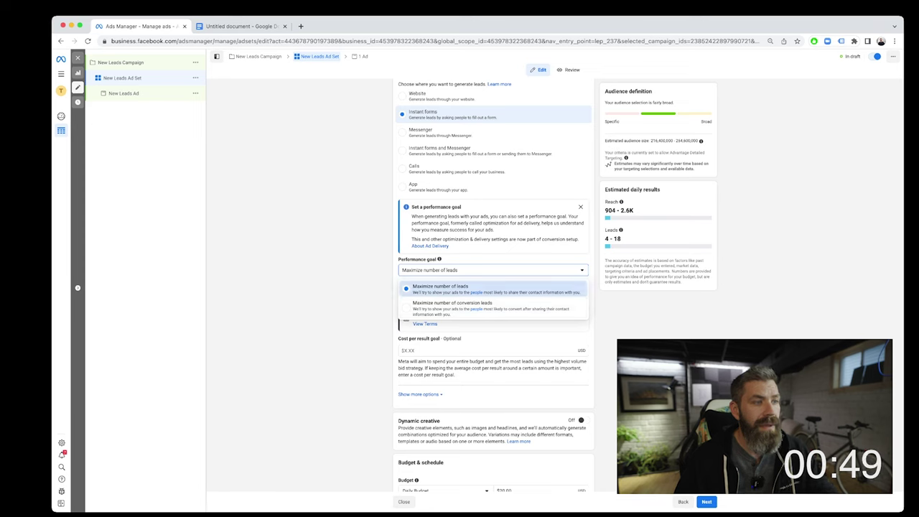
{"action": "left_click", "coordinate": [440, 289]}
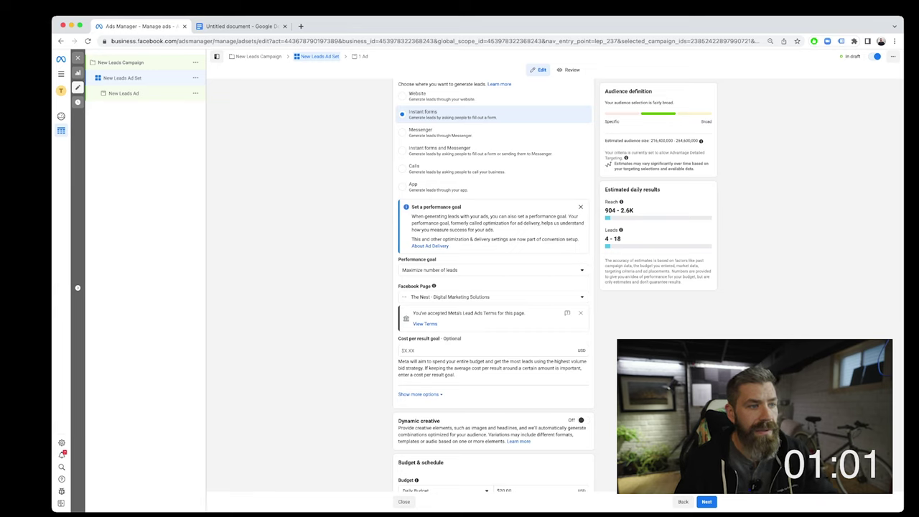
{"action": "left_click", "coordinate": [424, 324]}
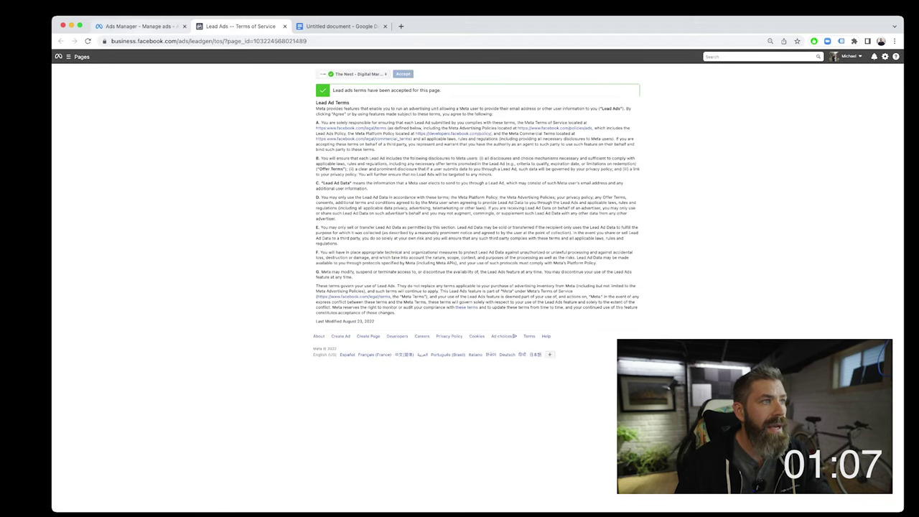
{"action": "key", "text": "ctrl+shift+Tab"}
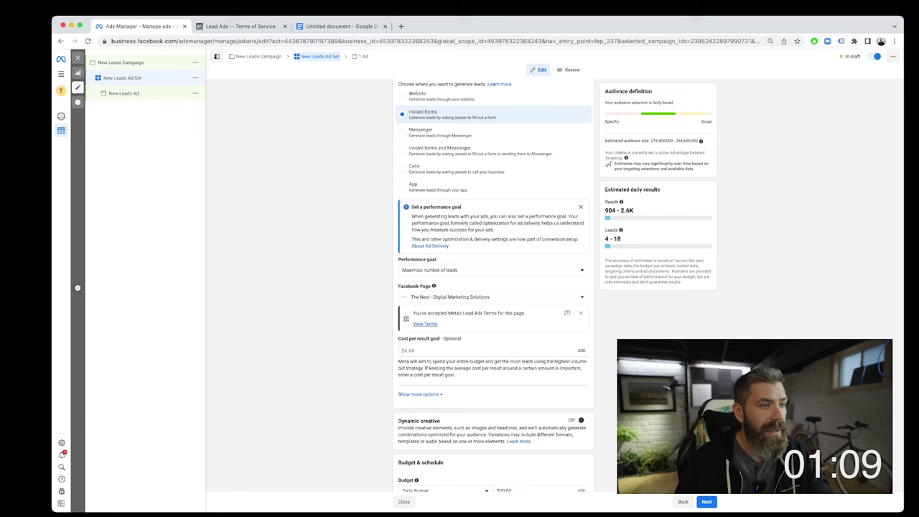
Step: Start a new instant form for the New Leads Ad and look over the form's language and sharing settings
{"action": "left_click", "coordinate": [123, 94]}
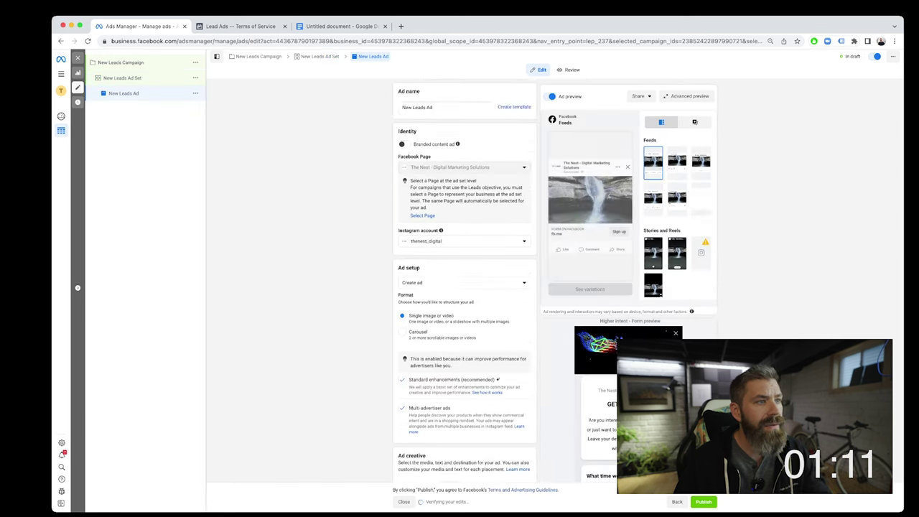
{"action": "scroll", "coordinate": [465, 287], "scroll_direction": "down", "scroll_amount": 10}
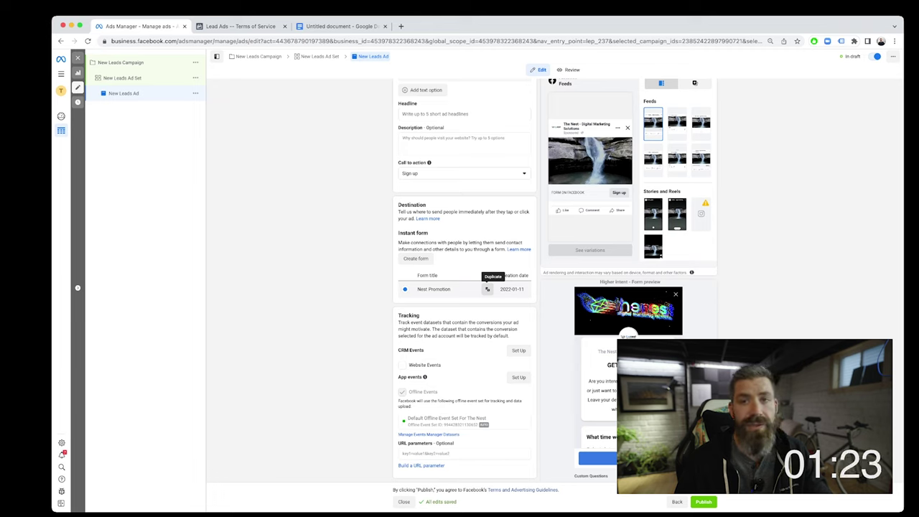
{"action": "left_click", "coordinate": [415, 259]}
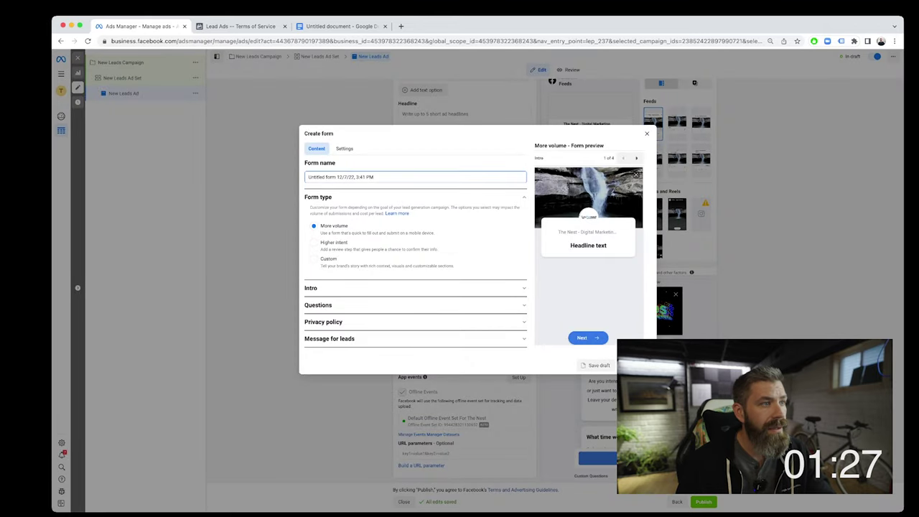
{"action": "left_click", "coordinate": [344, 148]}
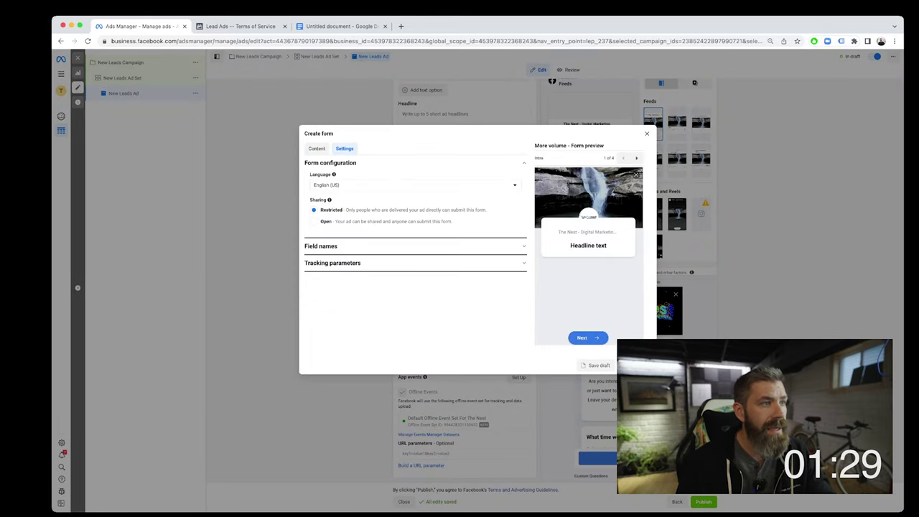
{"action": "left_click", "coordinate": [317, 148]}
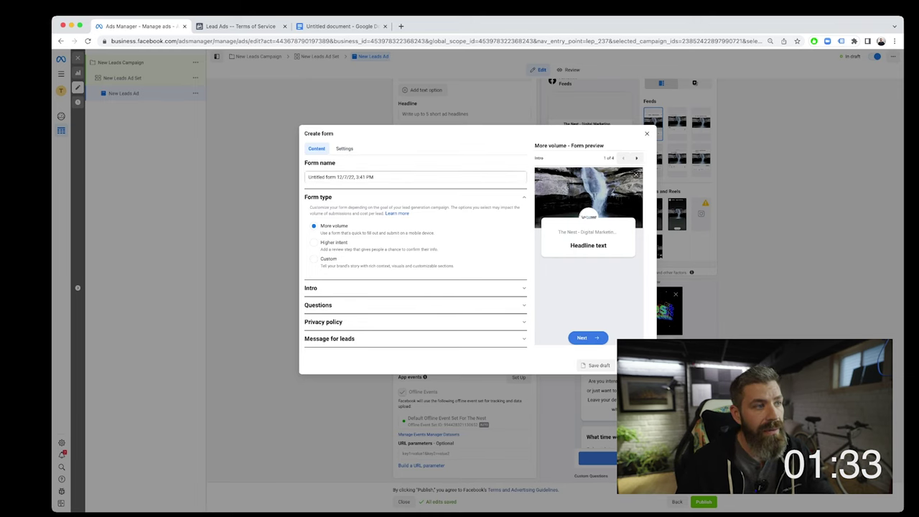
Step: Name the instant form "Test form for video"
{"action": "left_click", "coordinate": [373, 176]}
{"action": "key", "text": "super+a"}
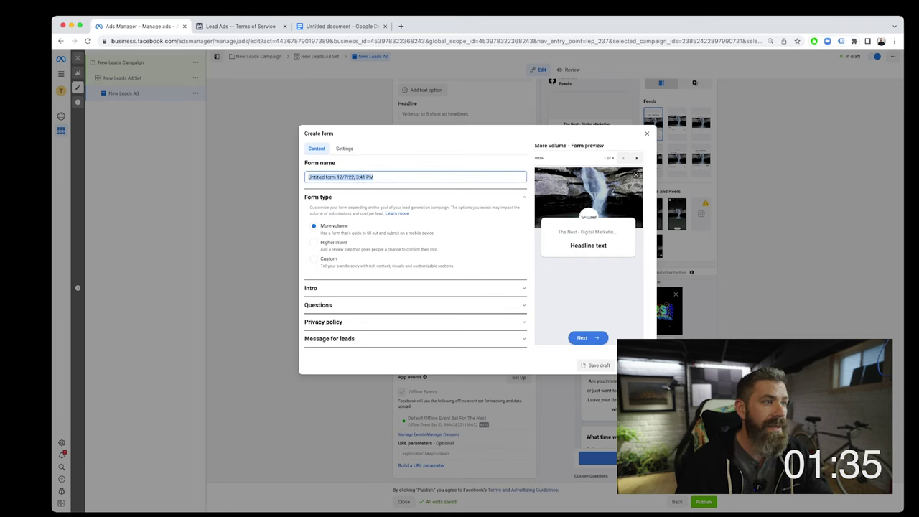
{"action": "type", "text": "Test "}
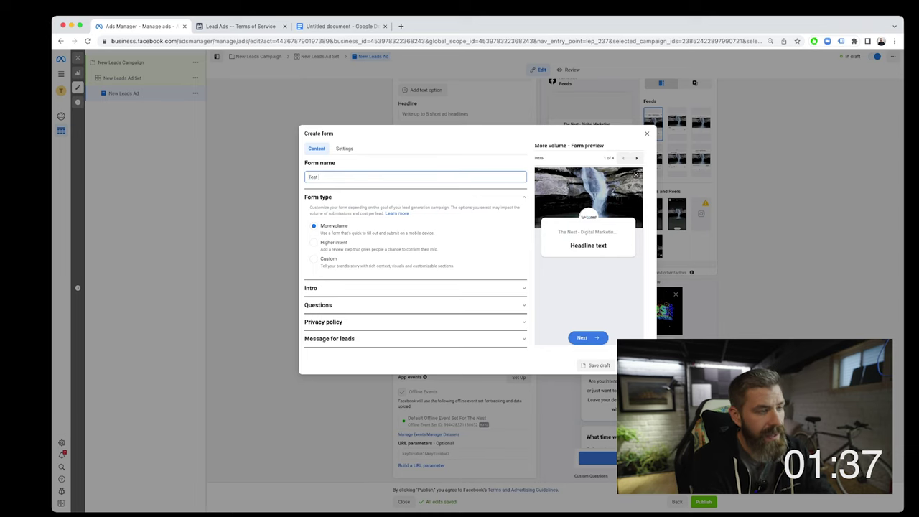
{"action": "type", "text": "form"}
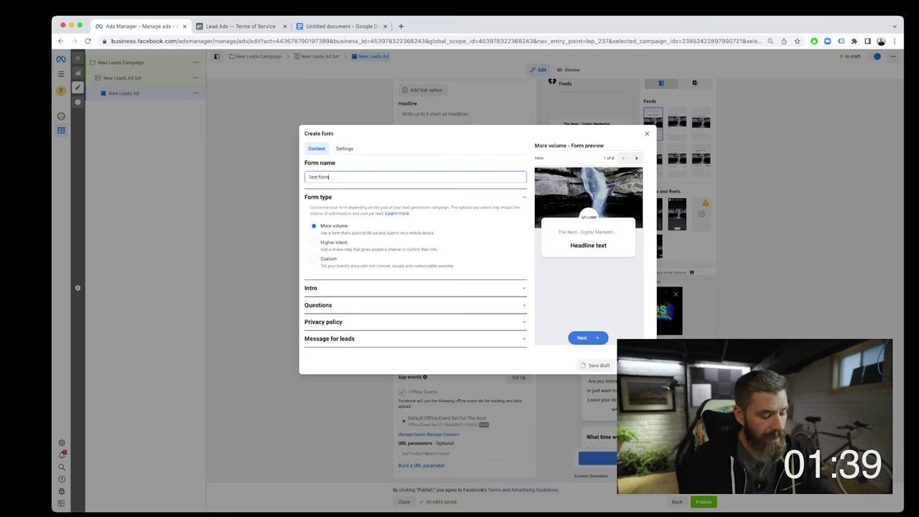
{"action": "type", "text": " for video"}
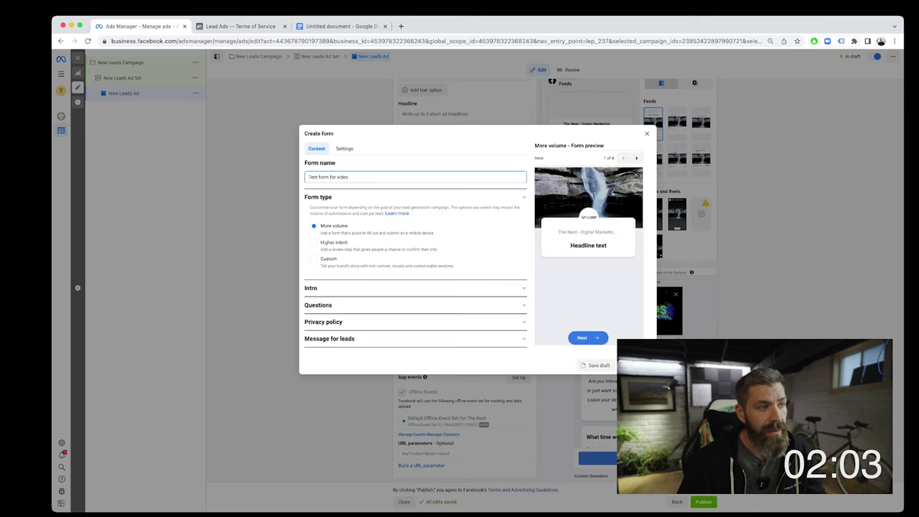
Step: Try the Higher intent form type for comparison, and switch the form back to More volume
{"action": "left_click", "coordinate": [314, 242]}
{"action": "scroll", "coordinate": [415, 258], "scroll_direction": "down", "scroll_amount": 1}
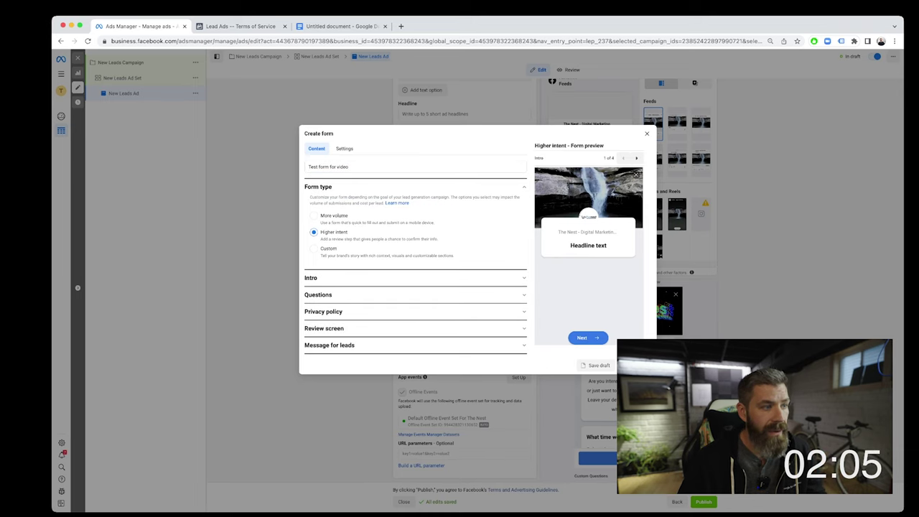
{"action": "left_click", "coordinate": [313, 215]}
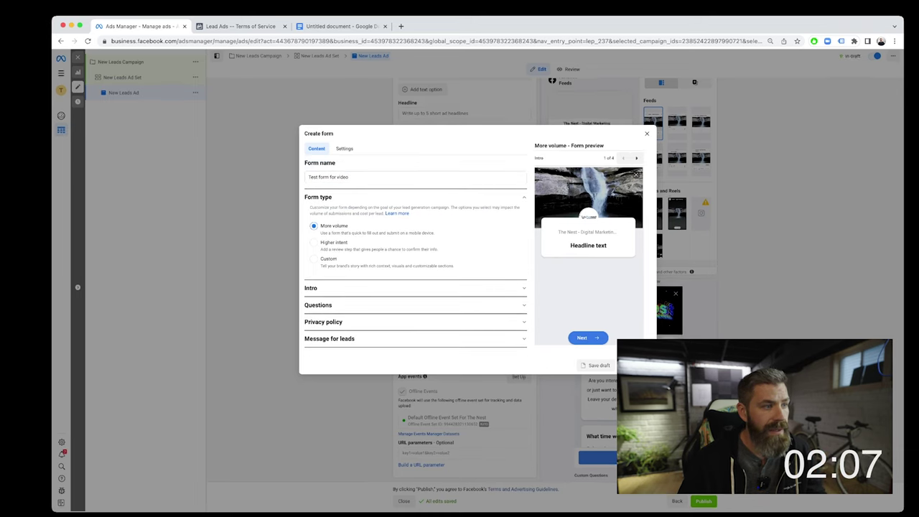
{"action": "left_click", "coordinate": [314, 241]}
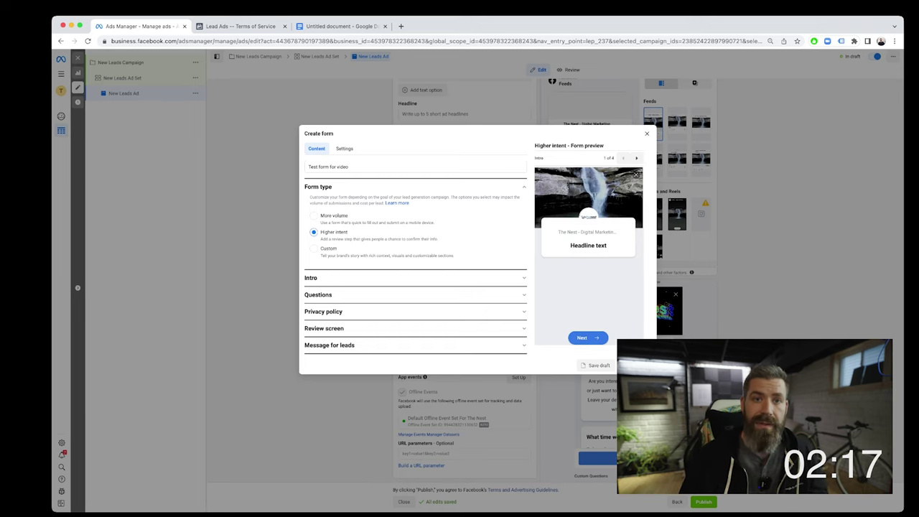
{"action": "left_click", "coordinate": [314, 216]}
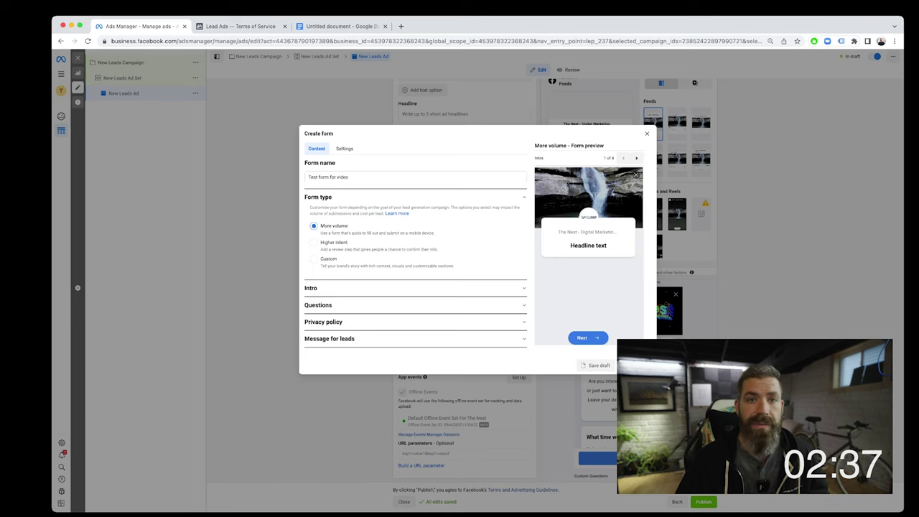
Step: Enter "Sign up today" as the greeting headline in the form's intro
{"action": "left_click", "coordinate": [310, 287]}
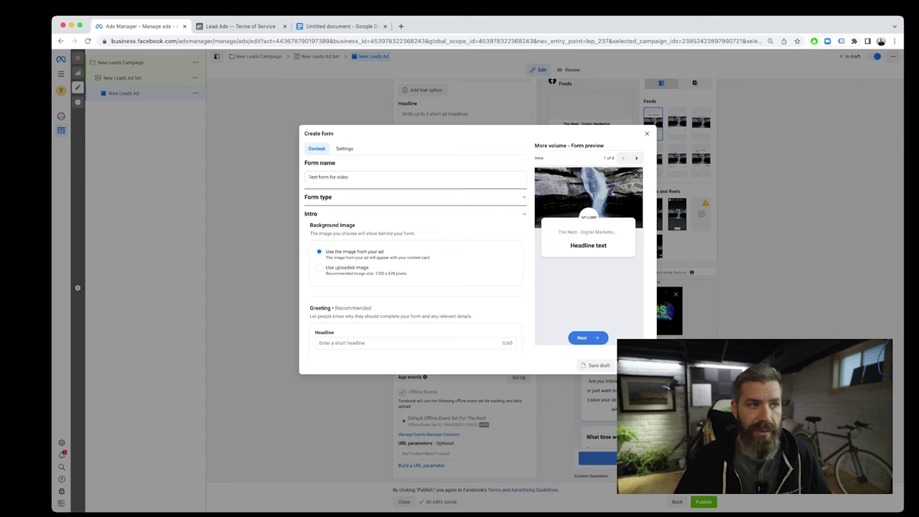
{"action": "scroll", "coordinate": [415, 254], "scroll_direction": "down", "scroll_amount": 2}
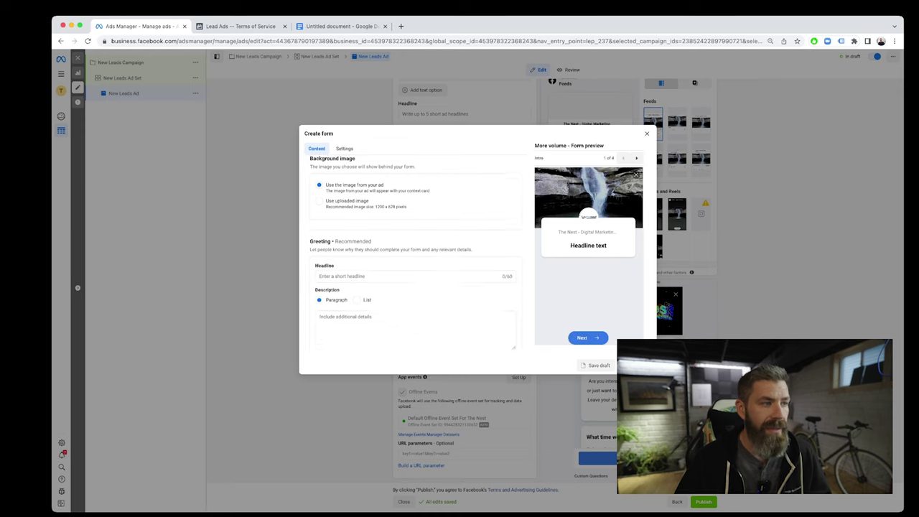
{"action": "left_click", "coordinate": [342, 275]}
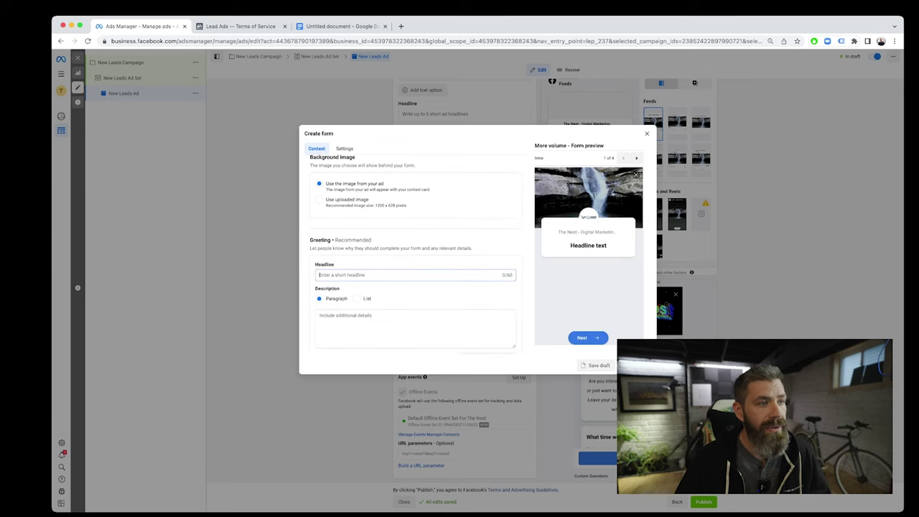
{"action": "type", "text": "Si"}
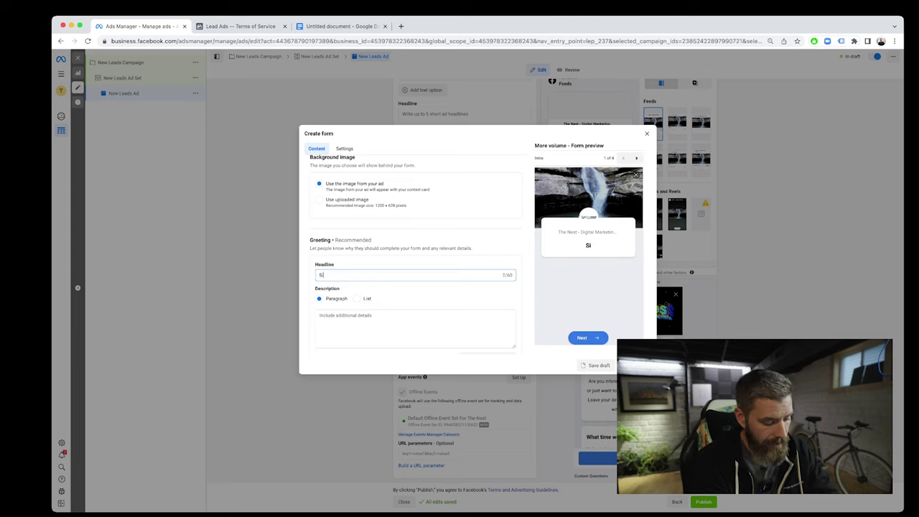
{"action": "type", "text": "gn up today"}
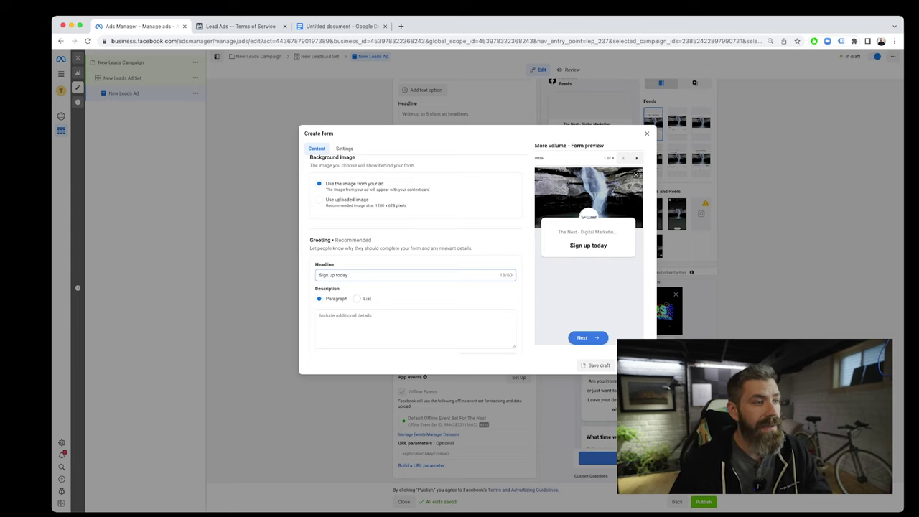
Step: Enter "I'd really like you to sign up for my product" as the greeting's paragraph description
{"action": "scroll", "coordinate": [415, 251], "scroll_direction": "down", "scroll_amount": 2}
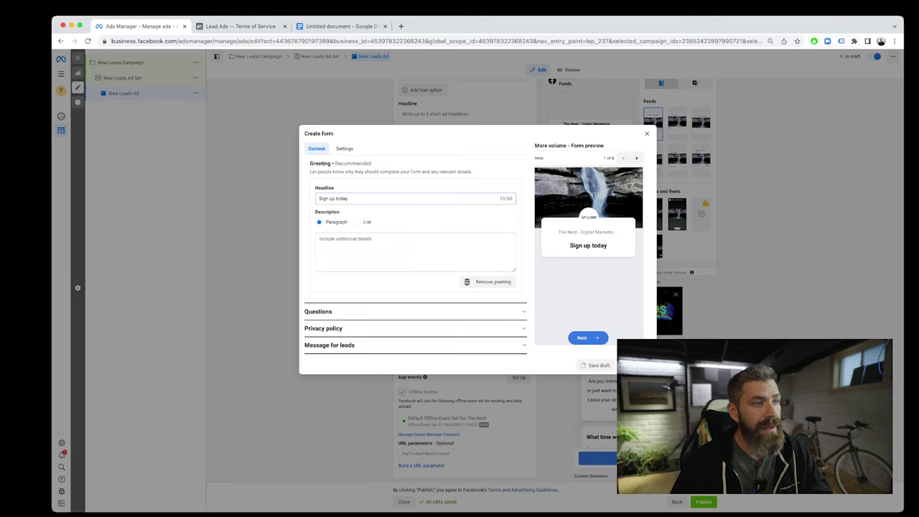
{"action": "left_click", "coordinate": [344, 240]}
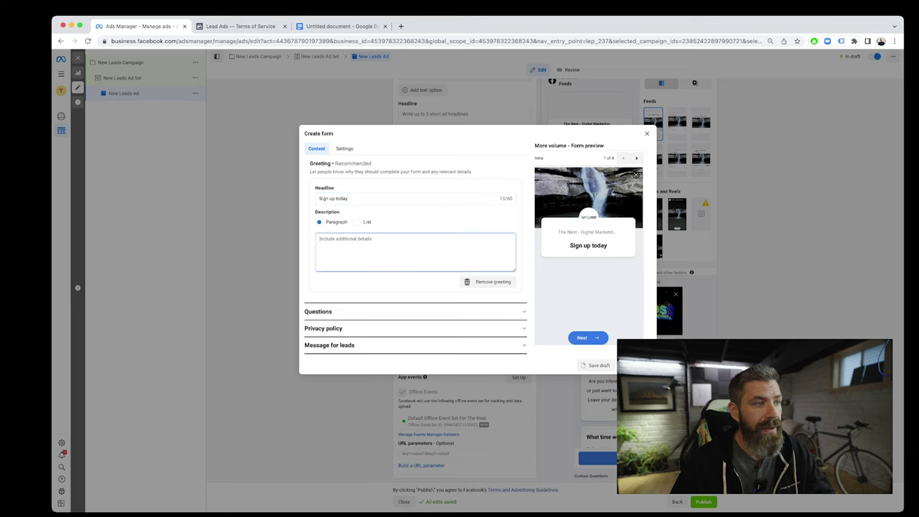
{"action": "type", "text": "I'd  really"}
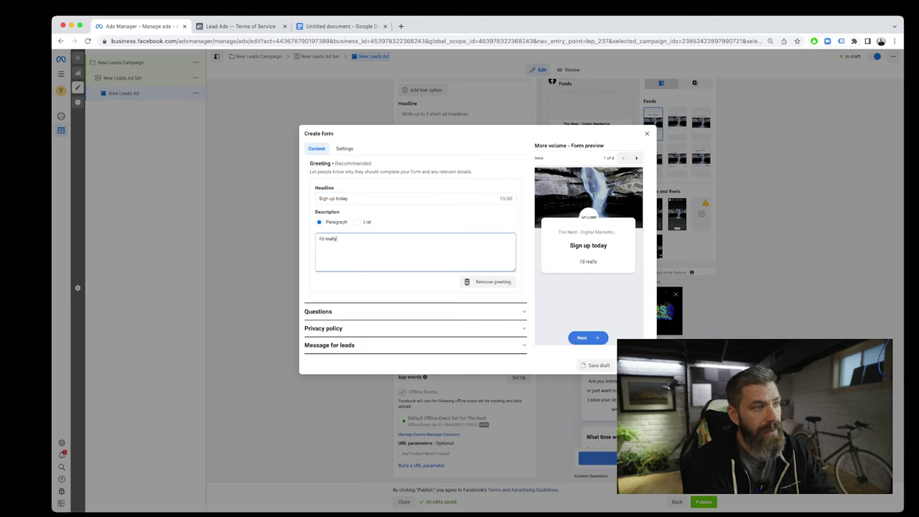
{"action": "type", "text": " like you to sign upo"}
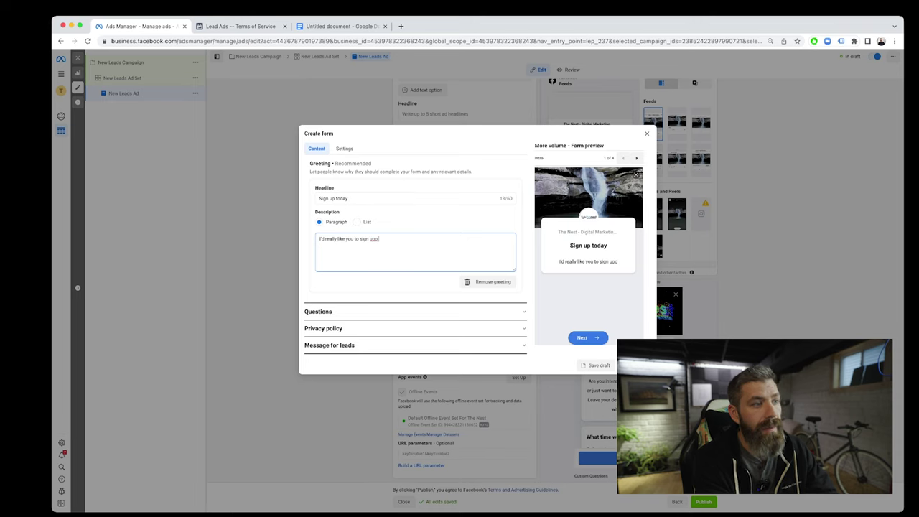
{"action": "key", "text": "BackSpace"}
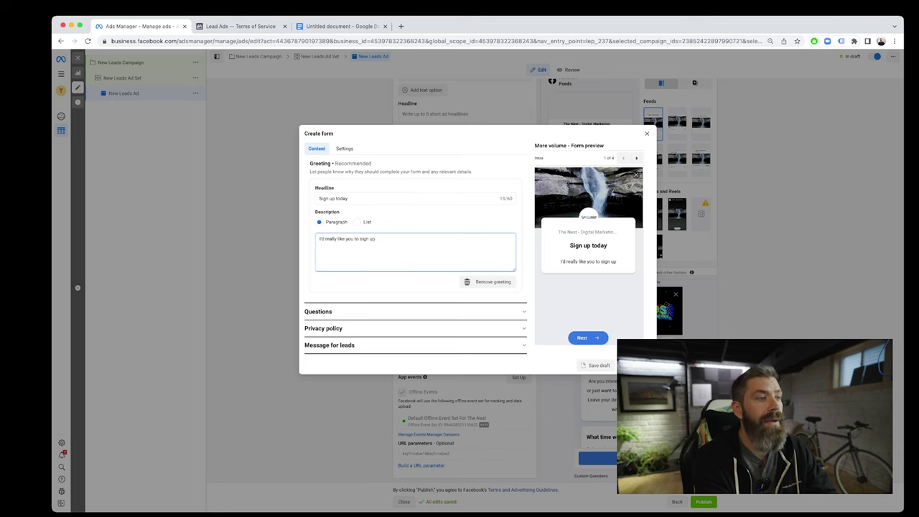
{"action": "type", "text": "for"}
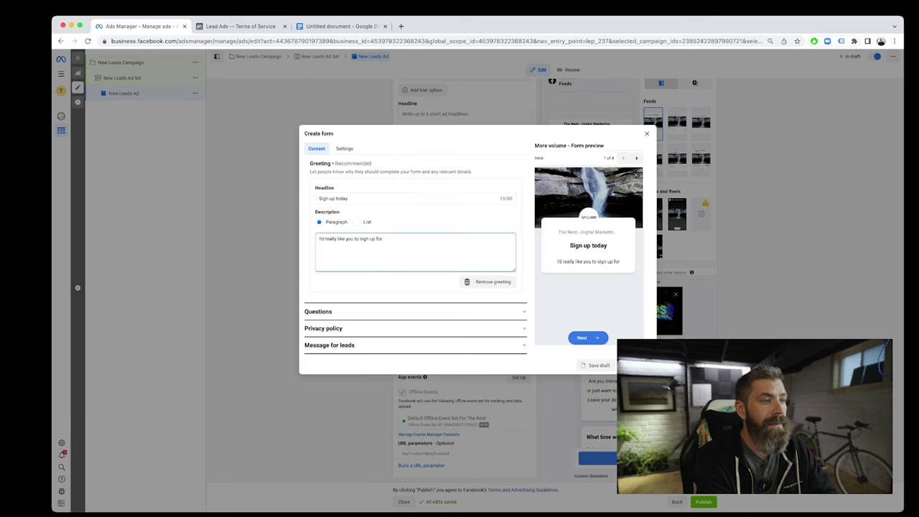
{"action": "type", "text": " my product"}
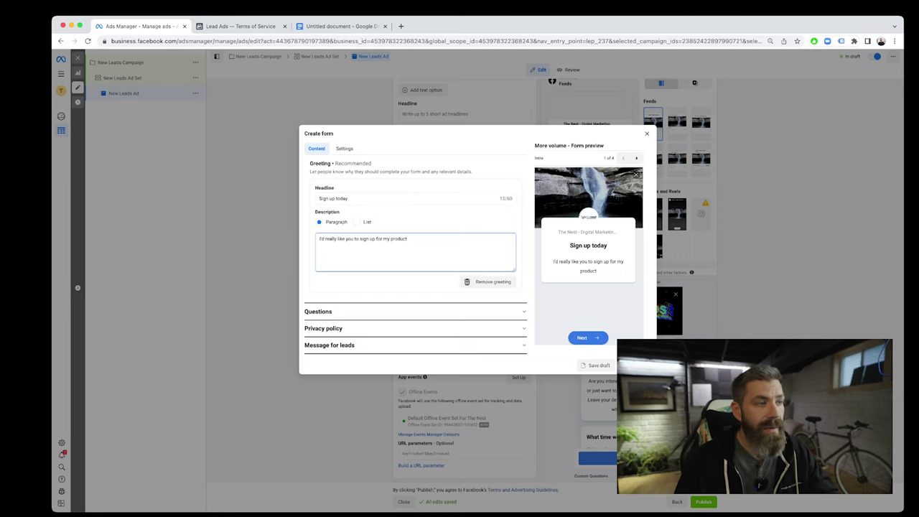
Step: Switch the greeting description to a list with the items "Sign up today", "Sign up later" and "Free giveaway"
{"action": "left_click", "coordinate": [357, 222]}
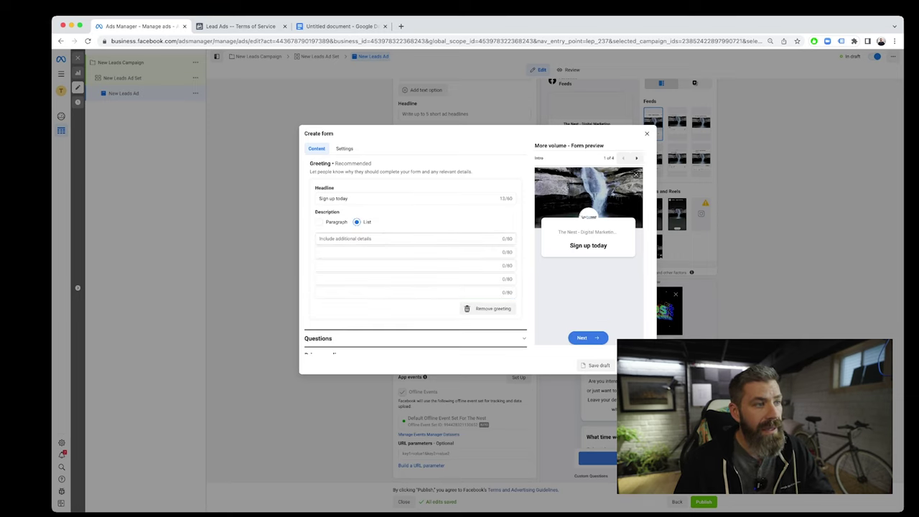
{"action": "left_click", "coordinate": [356, 238]}
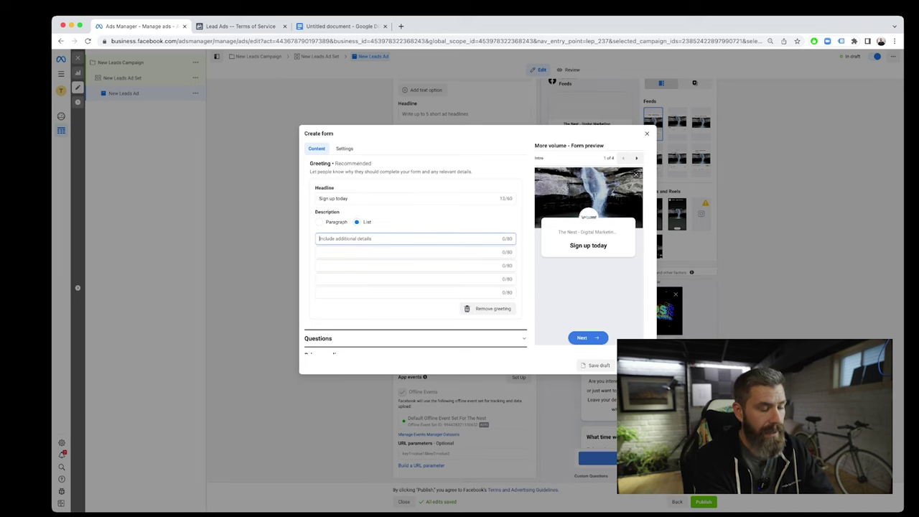
{"action": "type", "text": "Sign up today"}
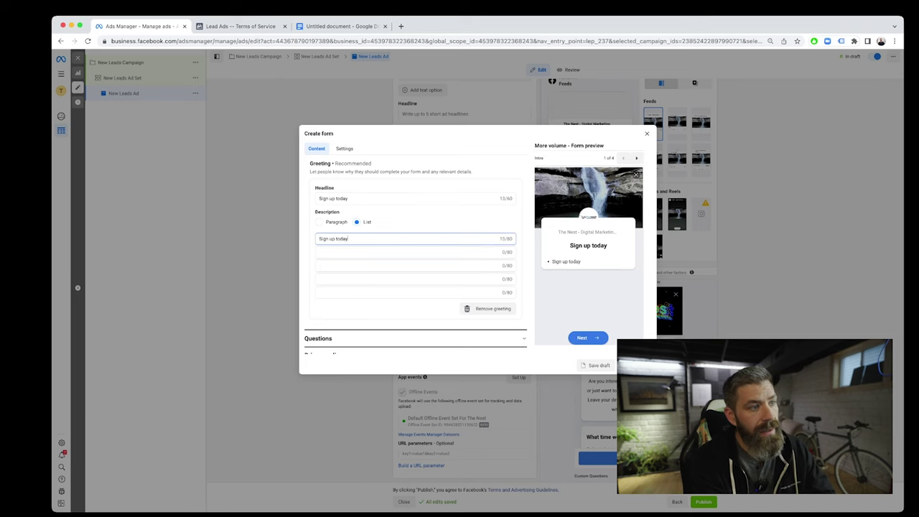
{"action": "key", "text": "Tab"}
{"action": "type", "text": "L"}
{"action": "key", "text": "BackSpace"}
{"action": "type", "text": "Sign up later"}
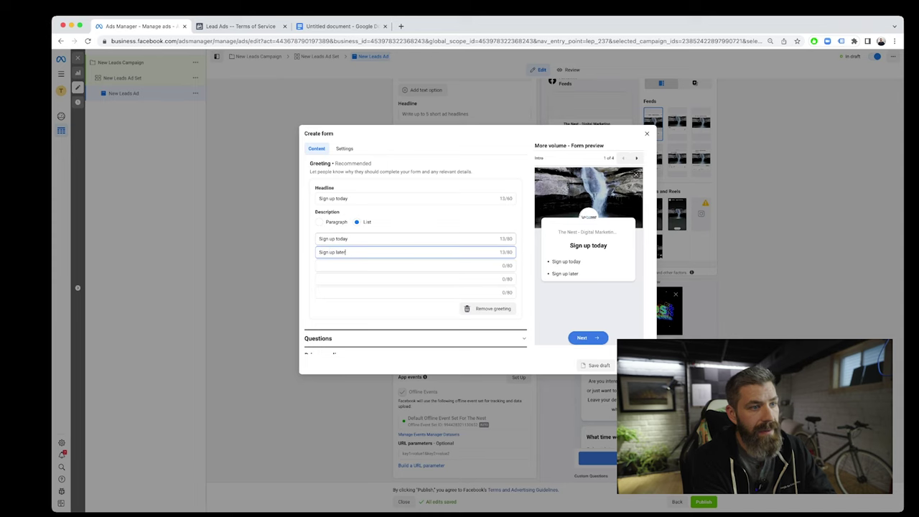
{"action": "key", "text": "Tab"}
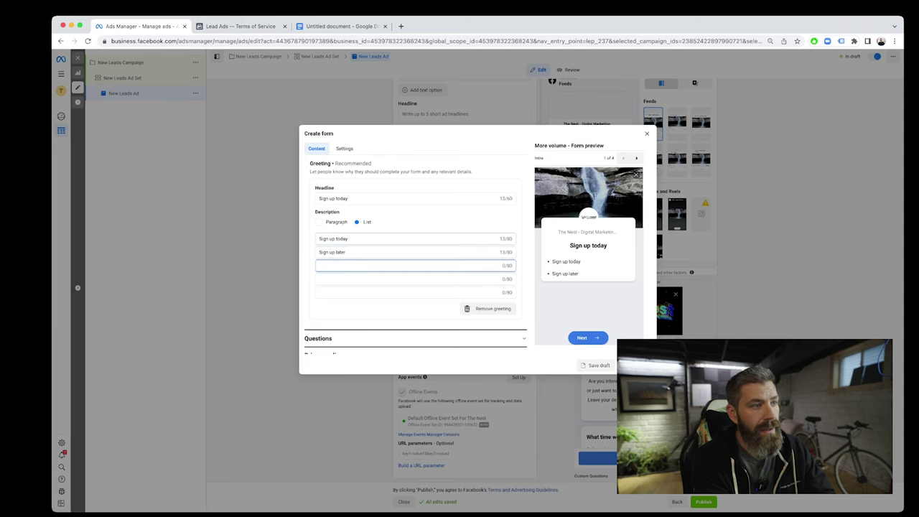
{"action": "type", "text": "Free givea"}
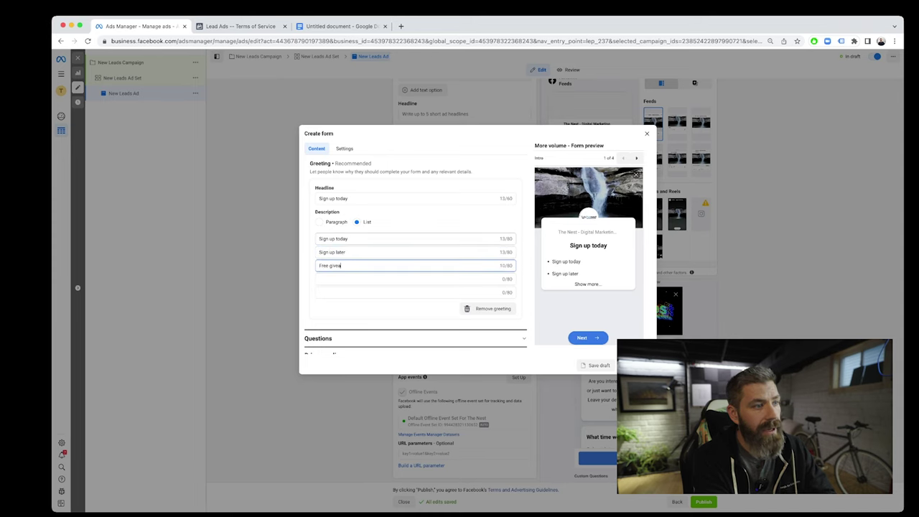
{"action": "type", "text": "way"}
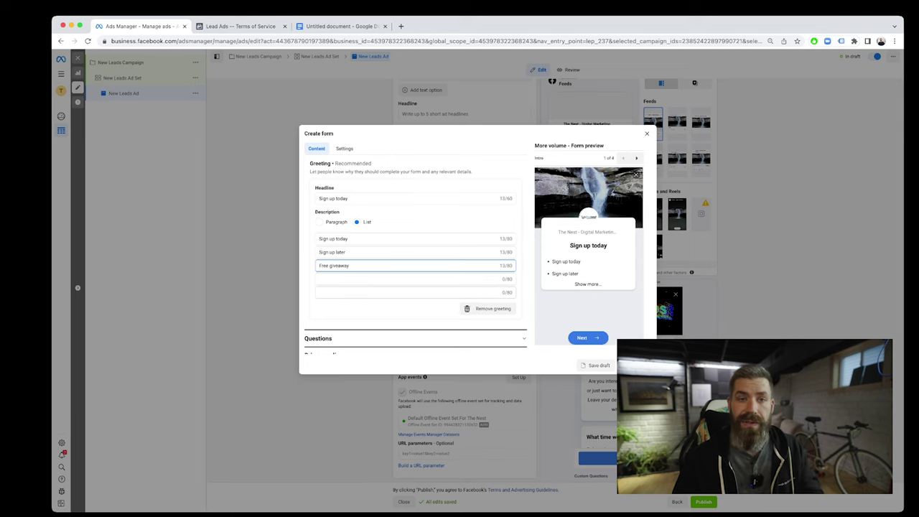
Step: Add the short answer custom question "What is your CRM?" to the form's questions
{"action": "scroll", "coordinate": [415, 258], "scroll_direction": "down", "scroll_amount": 1}
{"action": "left_click", "coordinate": [318, 312]}
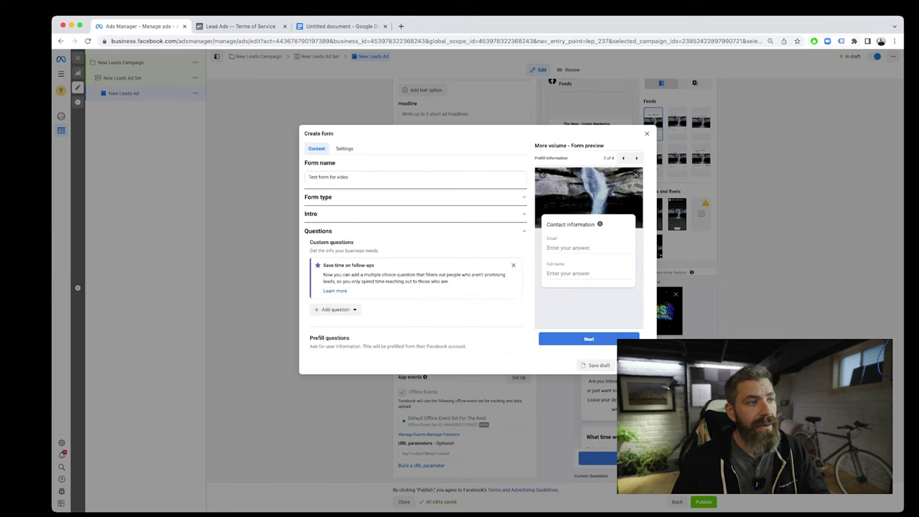
{"action": "scroll", "coordinate": [413, 287], "scroll_direction": "down", "scroll_amount": 2}
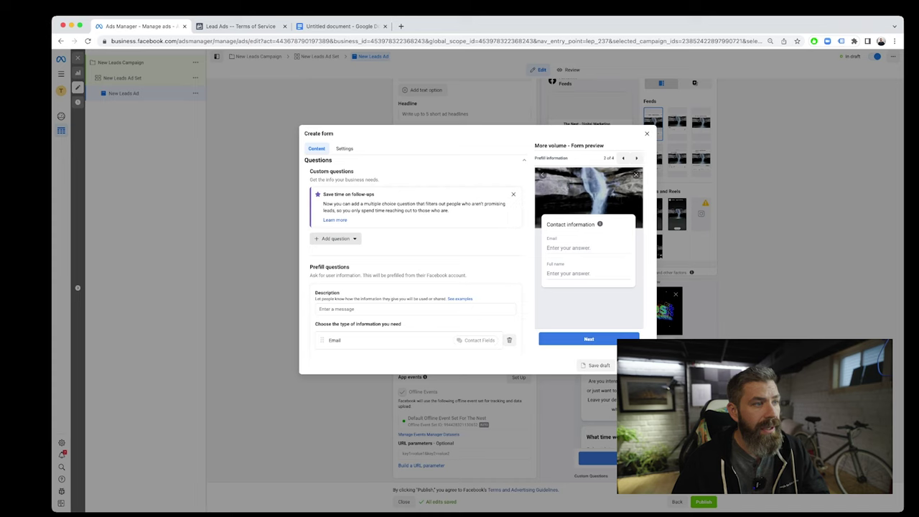
{"action": "left_click", "coordinate": [335, 239]}
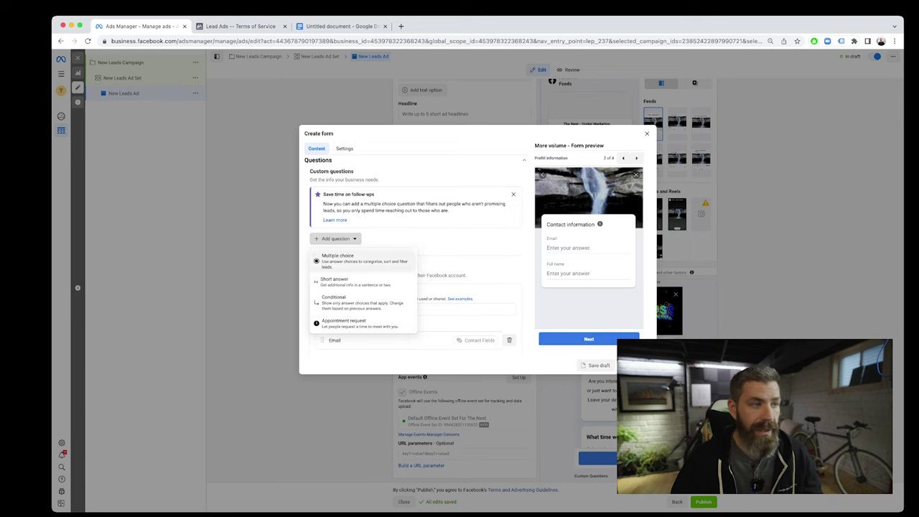
{"action": "left_click", "coordinate": [335, 238]}
{"action": "scroll", "coordinate": [414, 251], "scroll_direction": "down", "scroll_amount": 3}
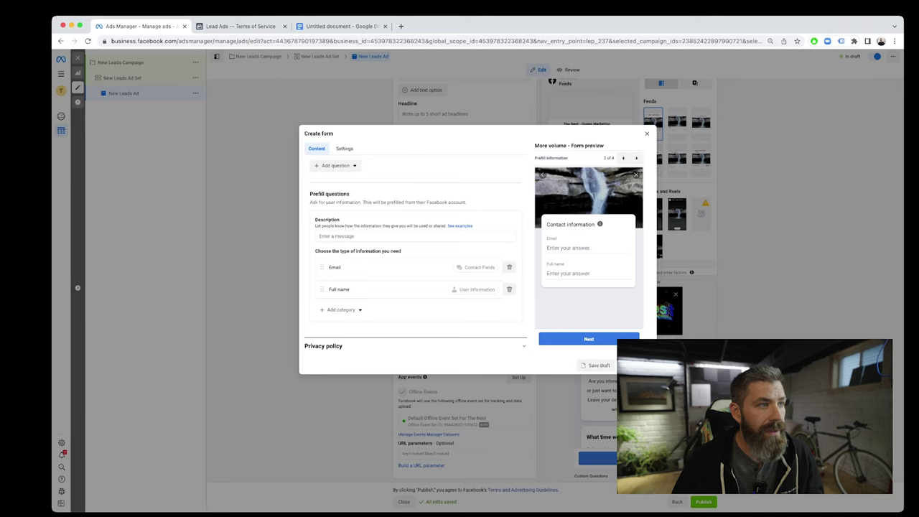
{"action": "left_click", "coordinate": [334, 165]}
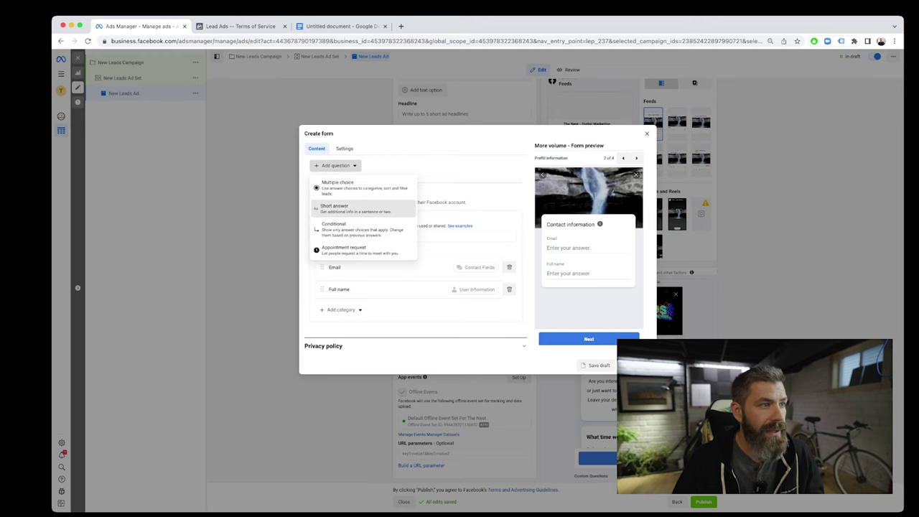
{"action": "left_click", "coordinate": [345, 209]}
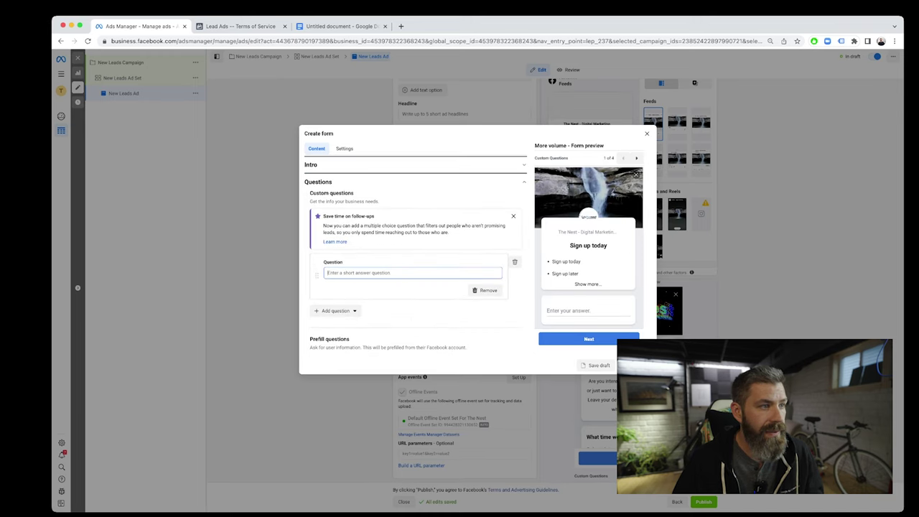
{"action": "type", "text": "What is your"}
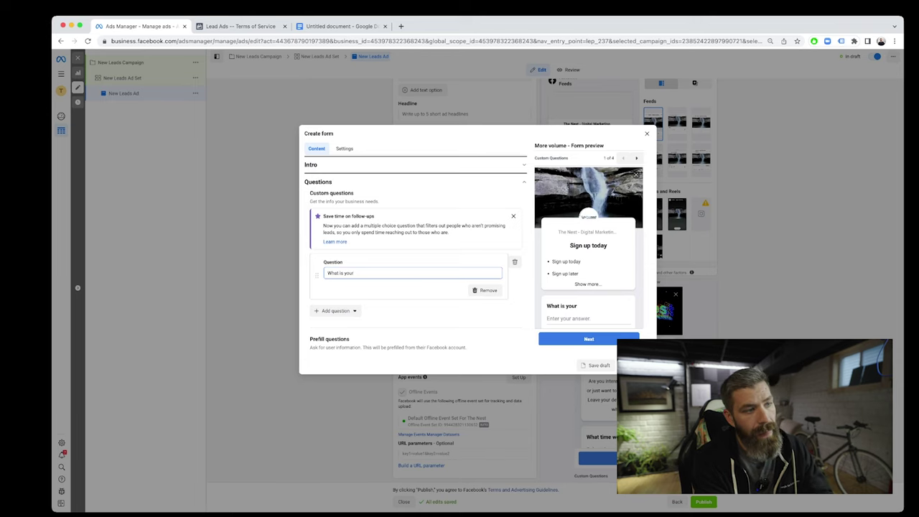
{"action": "type", "text": " CRM?"}
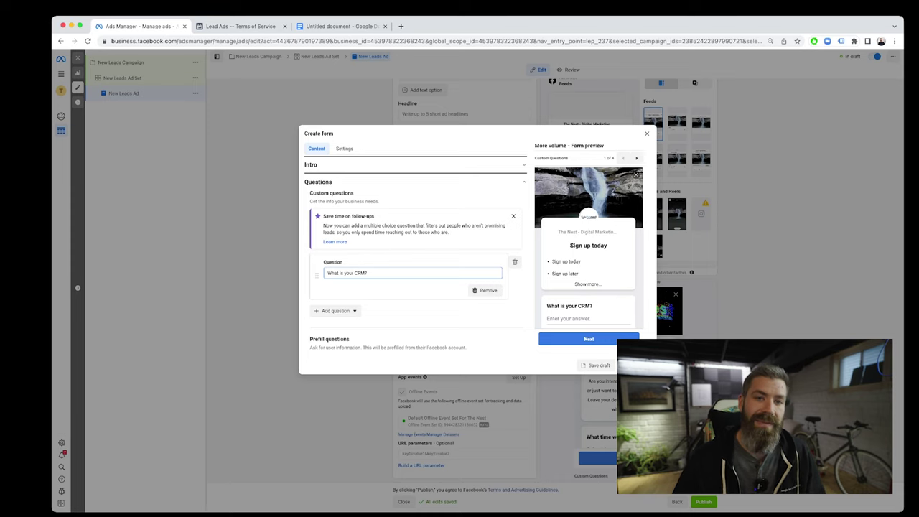
{"action": "scroll", "coordinate": [413, 251], "scroll_direction": "down", "scroll_amount": 2}
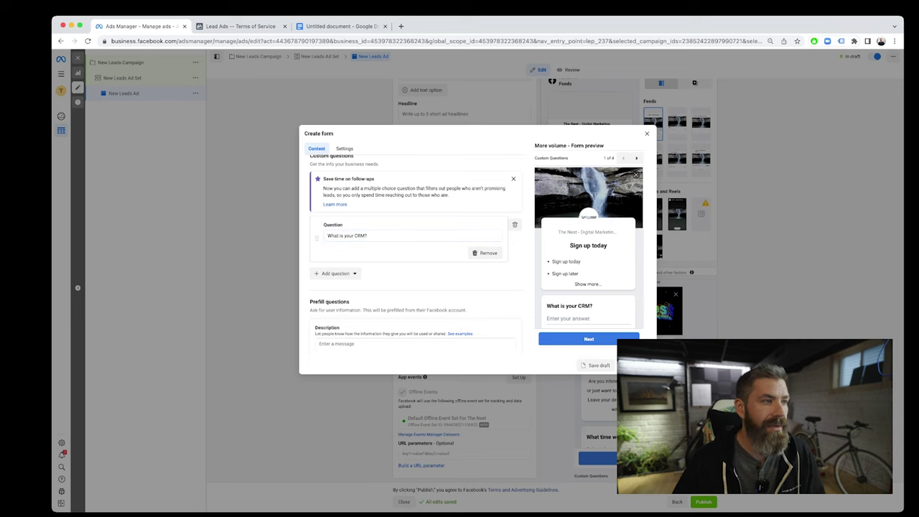
{"action": "left_click", "coordinate": [331, 235]}
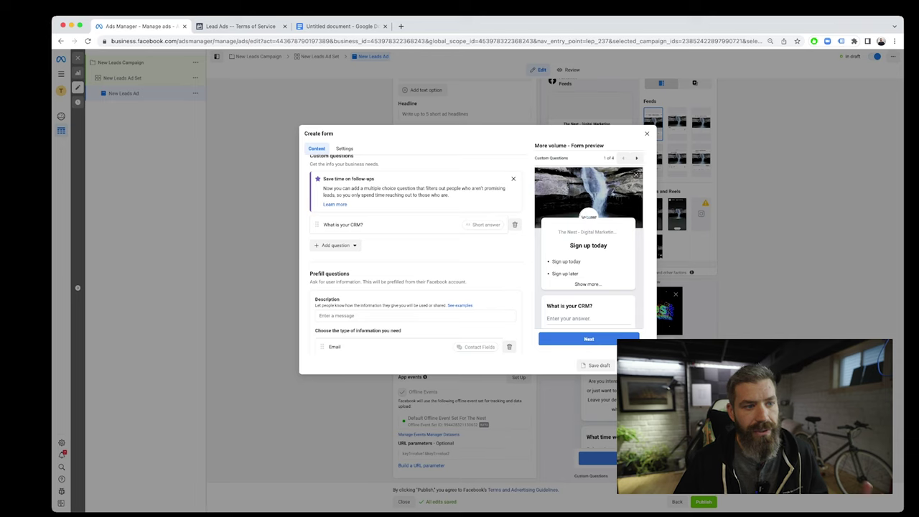
Step: Review the form's custom and prefill questions and preview its contact information page
{"action": "scroll", "coordinate": [415, 254], "scroll_direction": "down", "scroll_amount": 2}
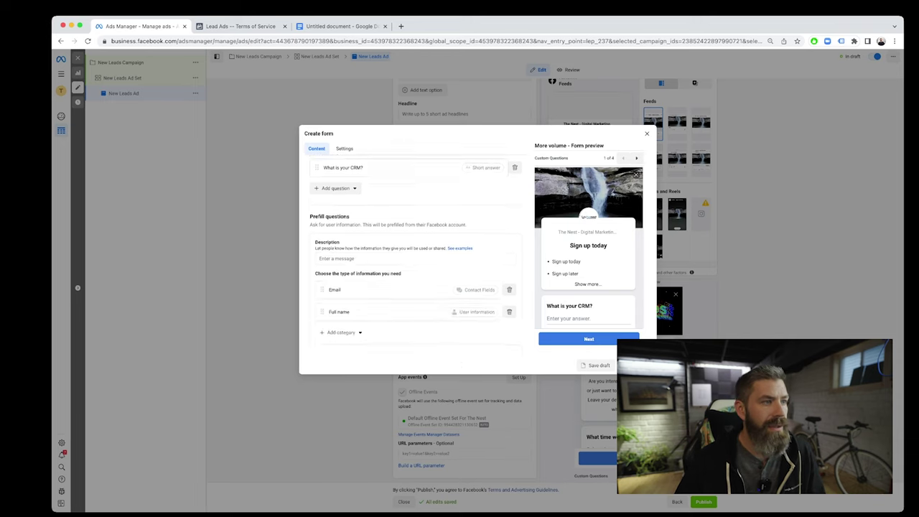
{"action": "scroll", "coordinate": [415, 254], "scroll_direction": "up", "scroll_amount": 3}
{"action": "scroll", "coordinate": [414, 255], "scroll_direction": "down", "scroll_amount": 3}
{"action": "scroll", "coordinate": [415, 255], "scroll_direction": "down", "scroll_amount": 1}
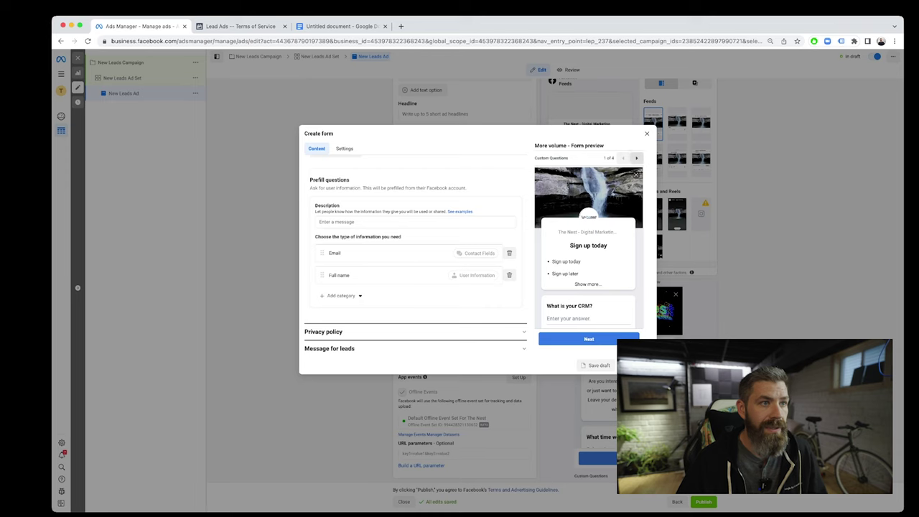
{"action": "left_click", "coordinate": [636, 158]}
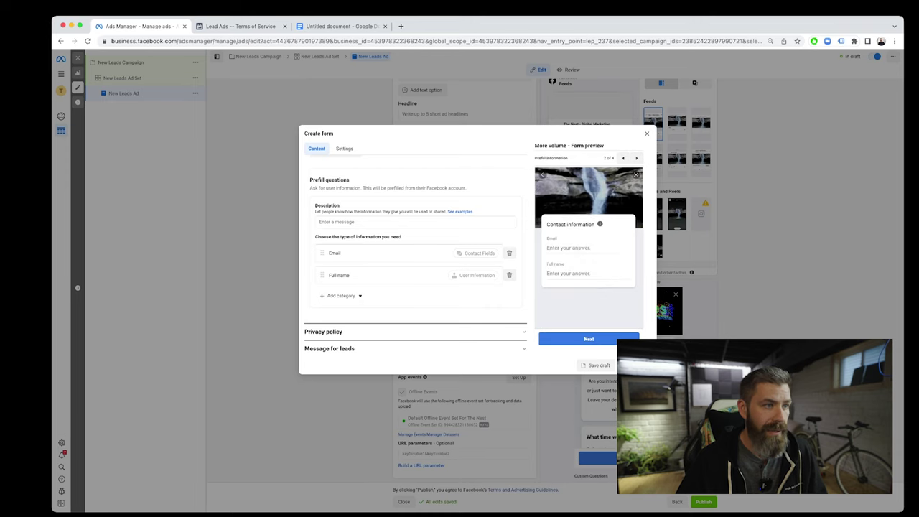
{"action": "scroll", "coordinate": [416, 254], "scroll_direction": "up", "scroll_amount": 2}
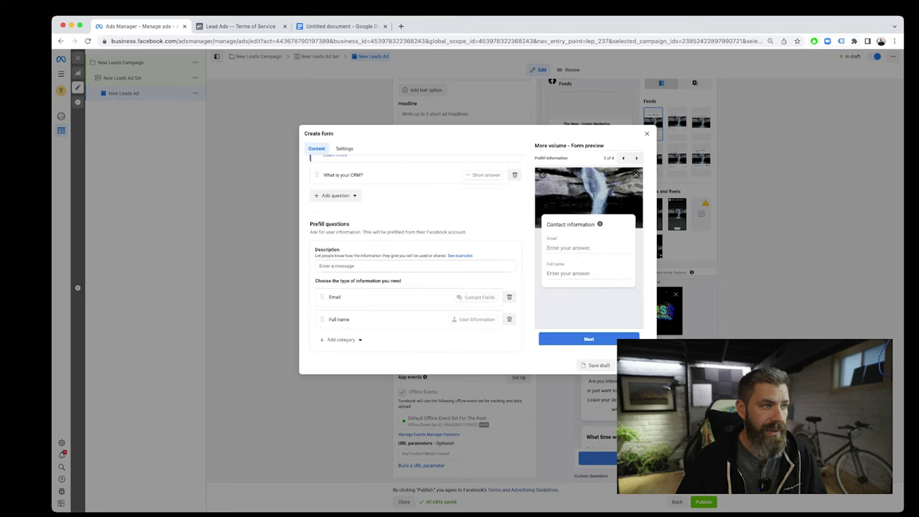
{"action": "scroll", "coordinate": [416, 254], "scroll_direction": "down", "scroll_amount": 2}
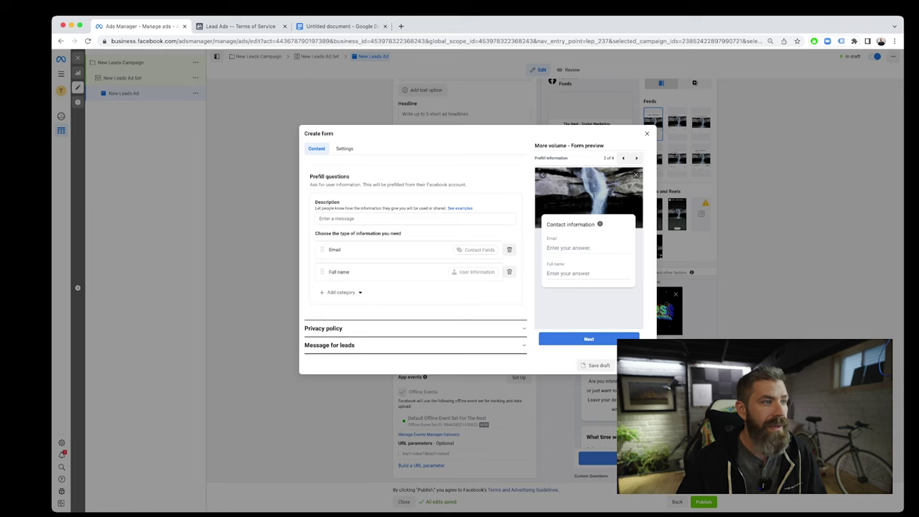
Step: Set the prefill questions' description to "Enter your information below to receive updates weekly."
{"action": "left_click", "coordinate": [415, 219]}
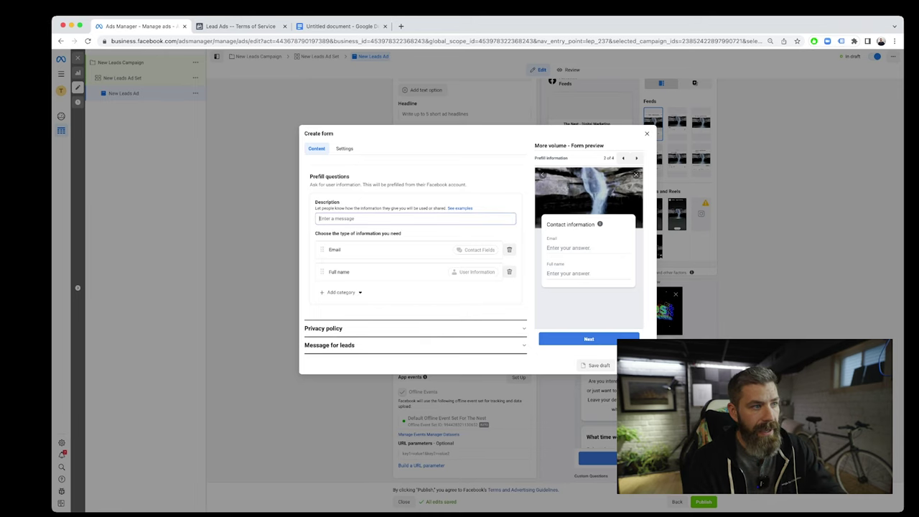
{"action": "type", "text": "Enter your informatio"}
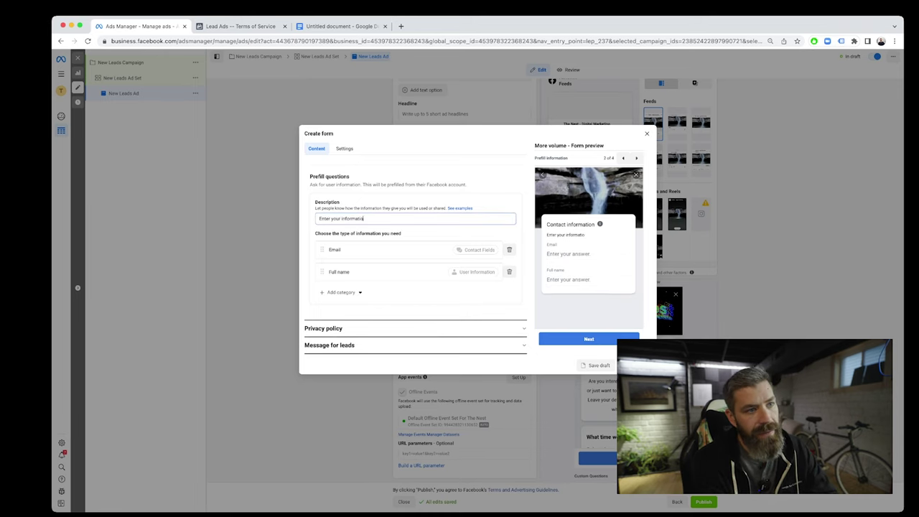
{"action": "type", "text": "n below."}
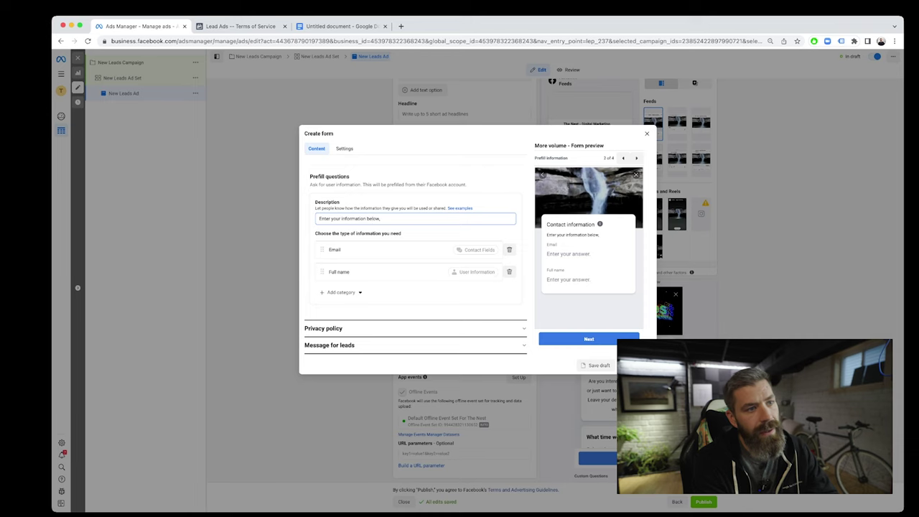
{"action": "key", "text": "BackSpace"}
{"action": "type", "text": "to receive u"}
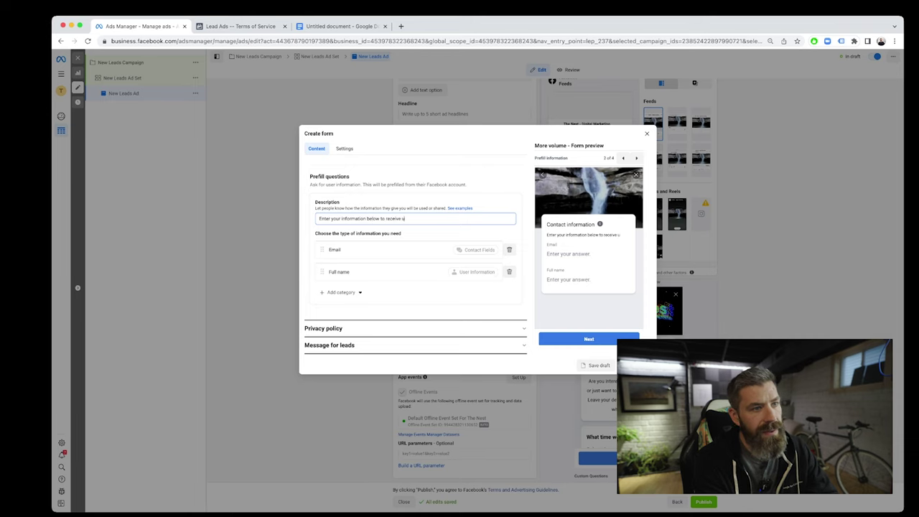
{"action": "type", "text": "pdates weekly."}
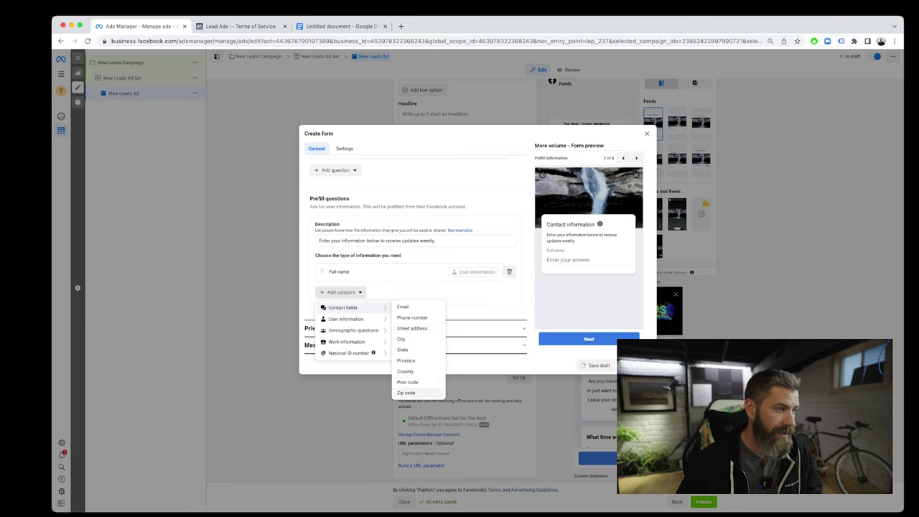
Step: Replace the Full name prefill question with the Email contact field
{"action": "mouse_move", "coordinate": [353, 318]}
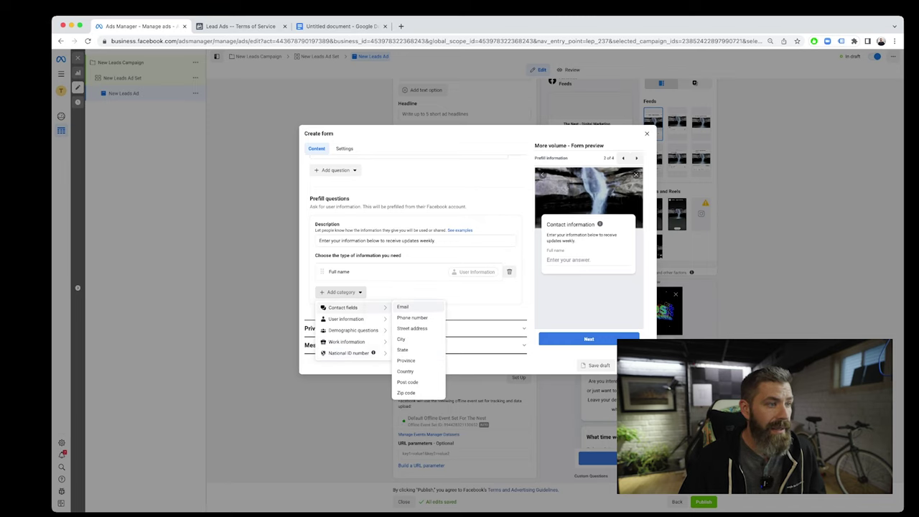
{"action": "left_click", "coordinate": [403, 306]}
{"action": "left_click", "coordinate": [509, 271]}
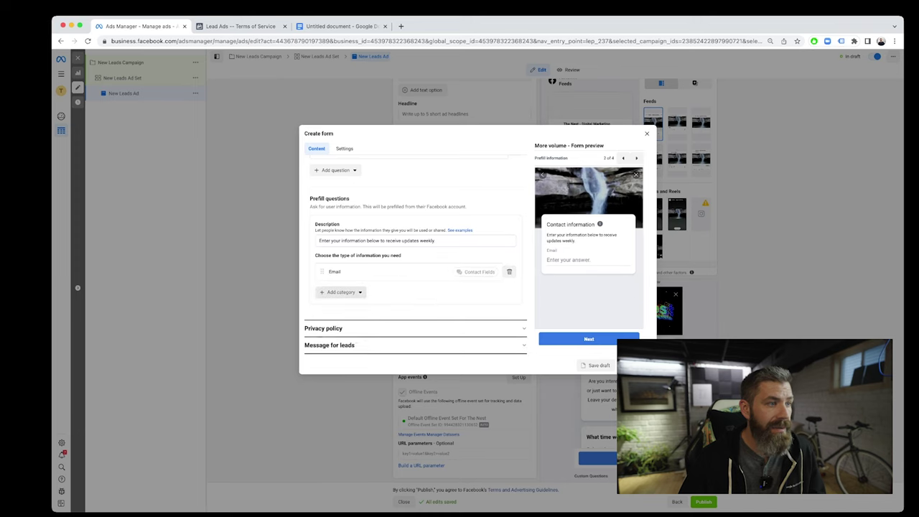
Step: Replace the Email prefill question with the First name and Last name user information fields
{"action": "left_click", "coordinate": [341, 291]}
{"action": "mouse_move", "coordinate": [351, 308]}
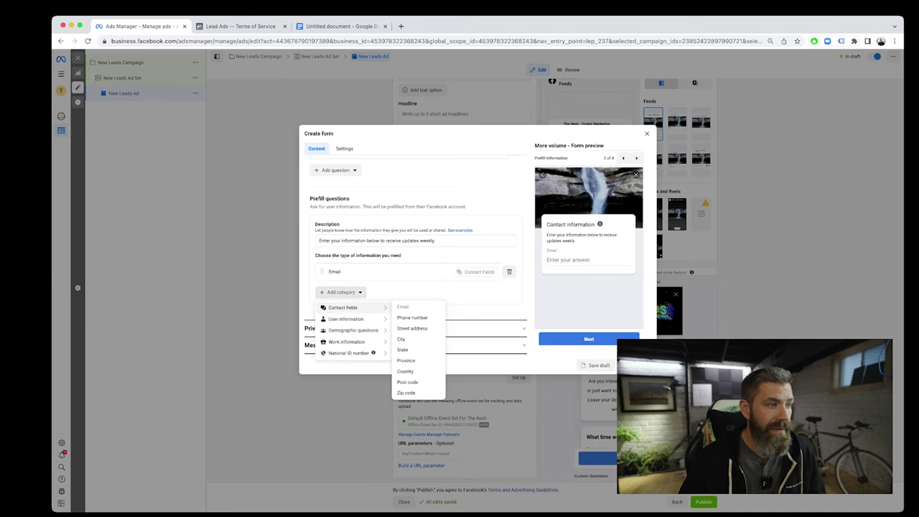
{"action": "left_click", "coordinate": [408, 329]}
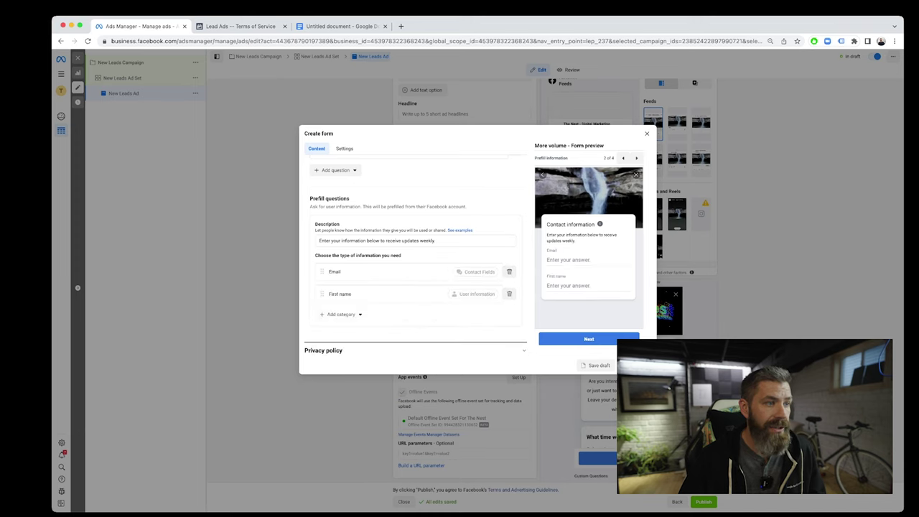
{"action": "left_click", "coordinate": [341, 313]}
{"action": "mouse_move", "coordinate": [343, 329]}
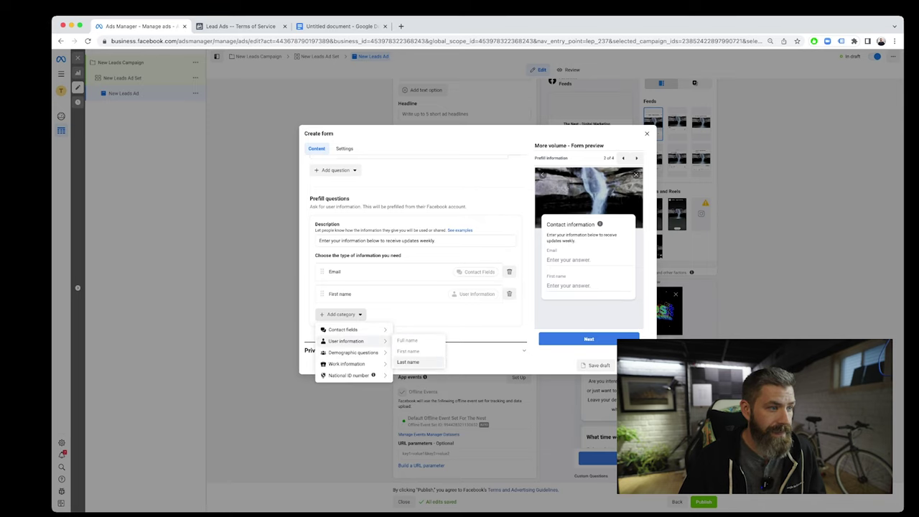
{"action": "left_click", "coordinate": [408, 362]}
{"action": "left_click", "coordinate": [509, 272]}
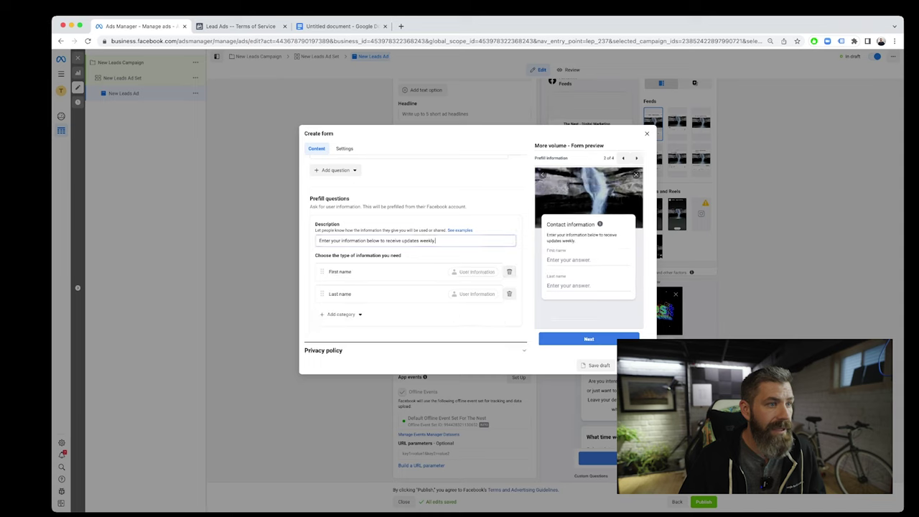
Step: Add the work information fields Work email, Job title and Company name to the prefill questions
{"action": "left_click", "coordinate": [341, 314]}
{"action": "mouse_move", "coordinate": [345, 340]}
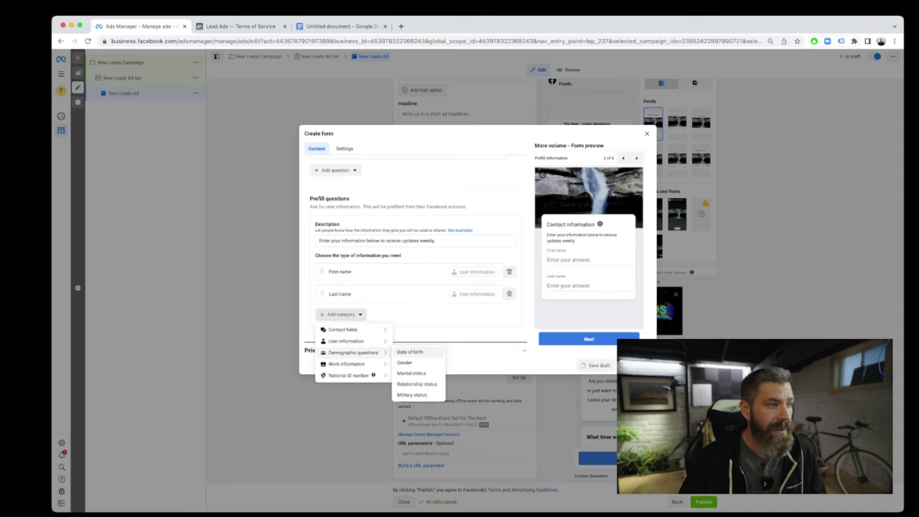
{"action": "left_click", "coordinate": [408, 384]}
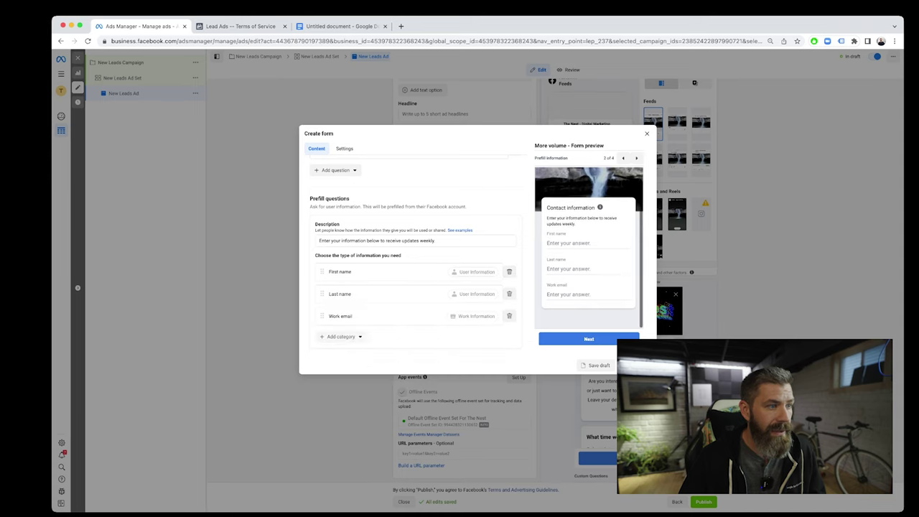
{"action": "left_click", "coordinate": [341, 336]}
{"action": "mouse_move", "coordinate": [347, 386]}
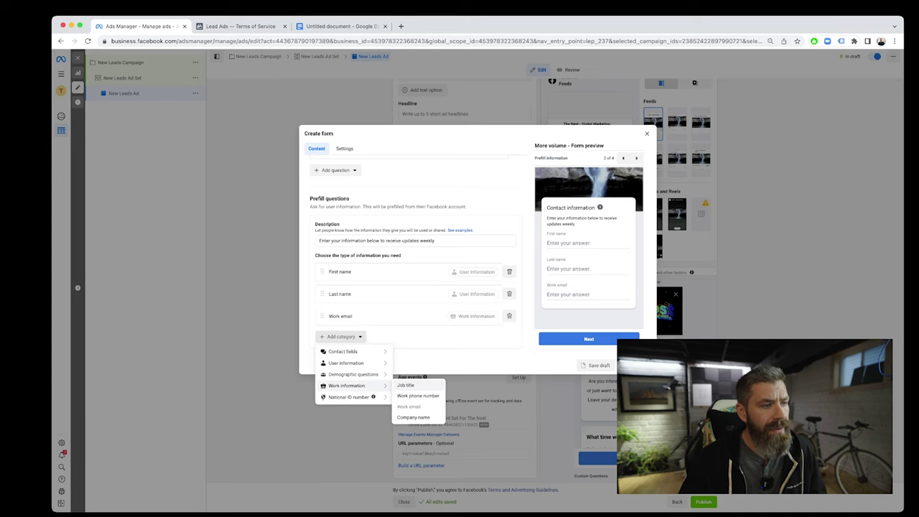
{"action": "left_click", "coordinate": [406, 385]}
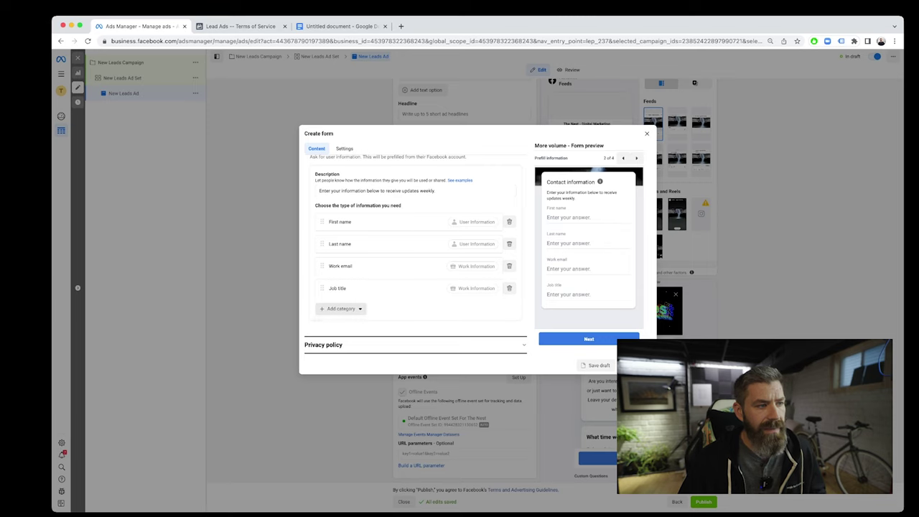
{"action": "left_click", "coordinate": [341, 308]}
{"action": "mouse_move", "coordinate": [353, 347]}
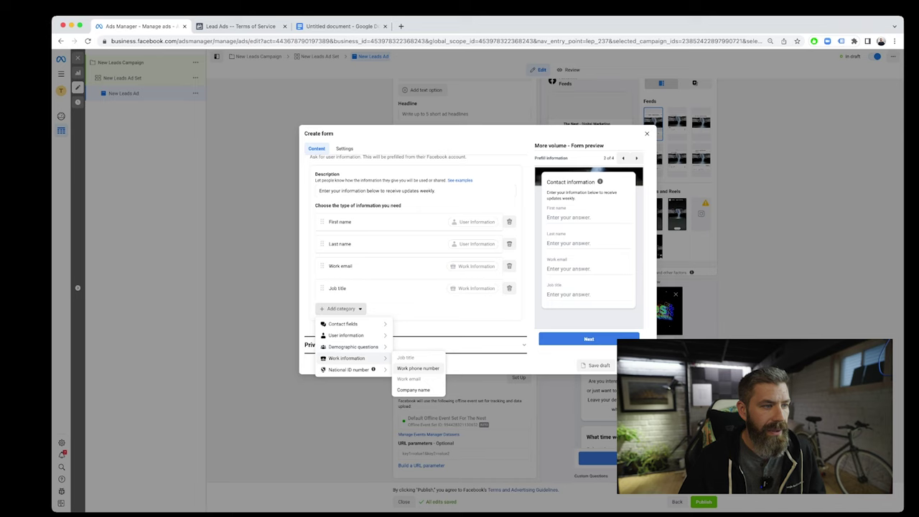
{"action": "left_click", "coordinate": [413, 389]}
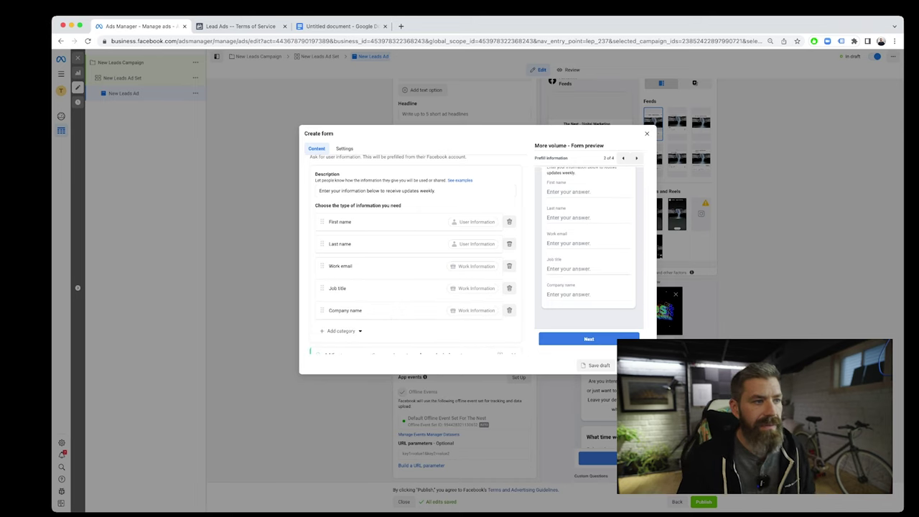
Step: Set the form's privacy policy link to privacypolicy.com and its link text to "Privacy Policy"
{"action": "scroll", "coordinate": [415, 255], "scroll_direction": "down", "scroll_amount": 3}
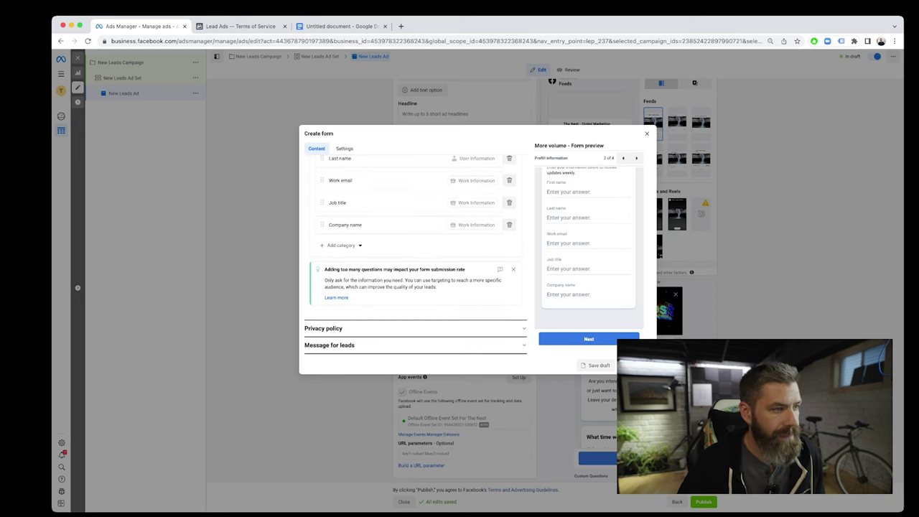
{"action": "scroll", "coordinate": [412, 251], "scroll_direction": "up", "scroll_amount": 3}
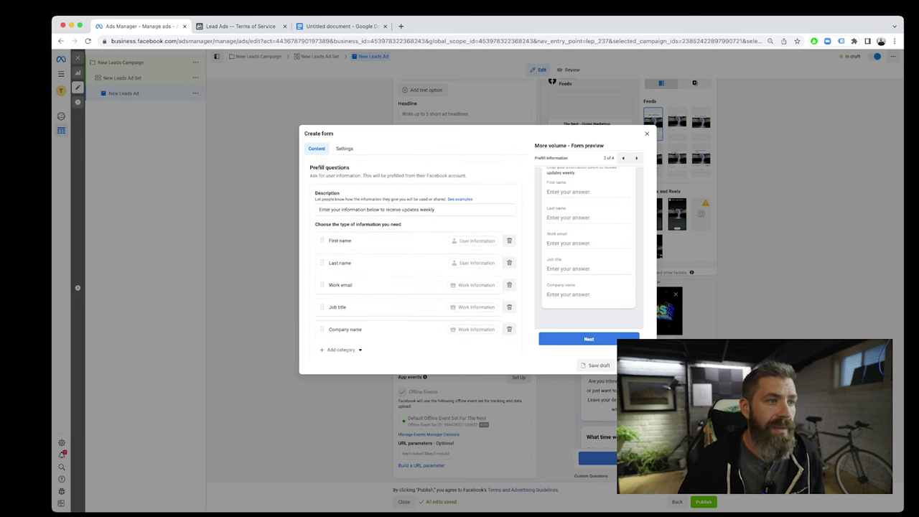
{"action": "scroll", "coordinate": [589, 244], "scroll_direction": "up", "scroll_amount": 3}
{"action": "scroll", "coordinate": [588, 244], "scroll_direction": "down", "scroll_amount": 3}
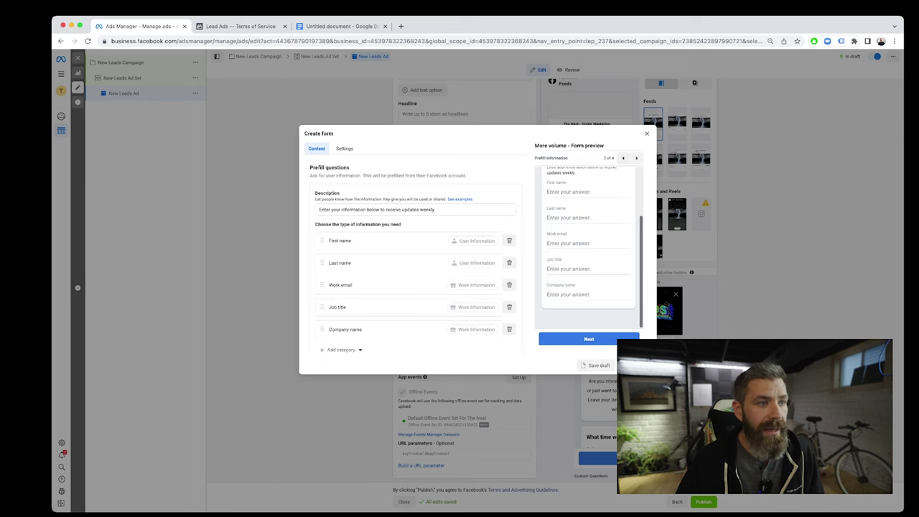
{"action": "left_click", "coordinate": [636, 158]}
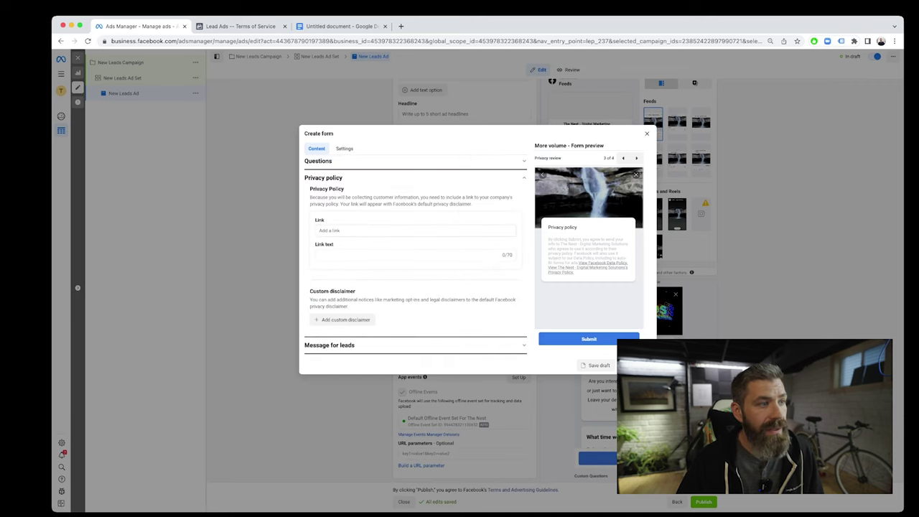
{"action": "left_click", "coordinate": [414, 227]}
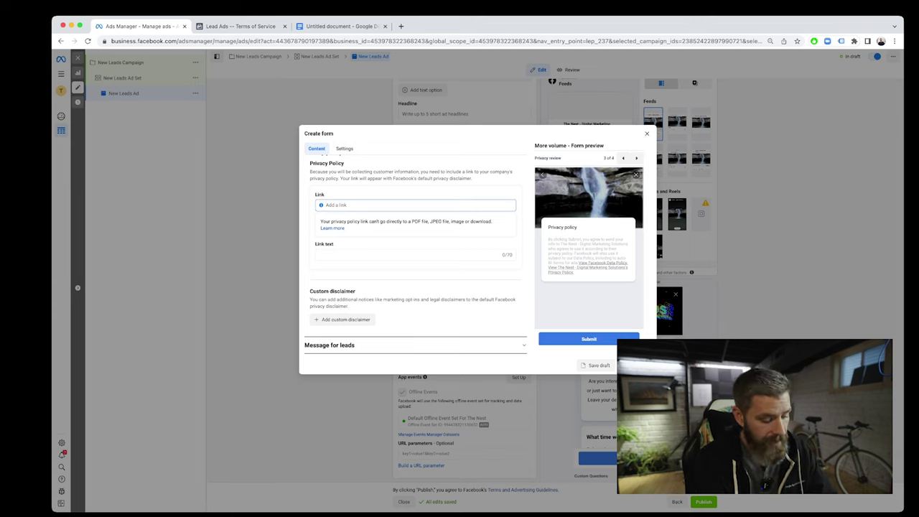
{"action": "type", "text": "P"}
{"action": "type", "text": "riv"}
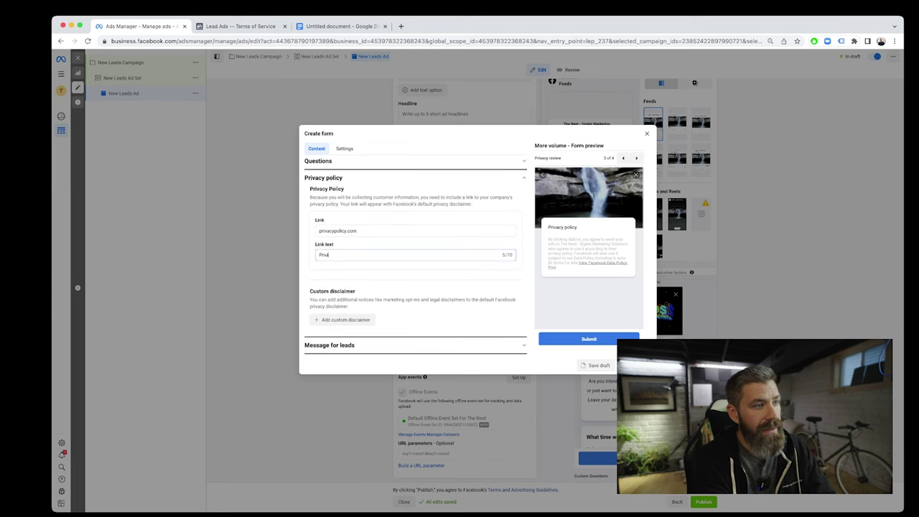
{"action": "type", "text": "acy Po"}
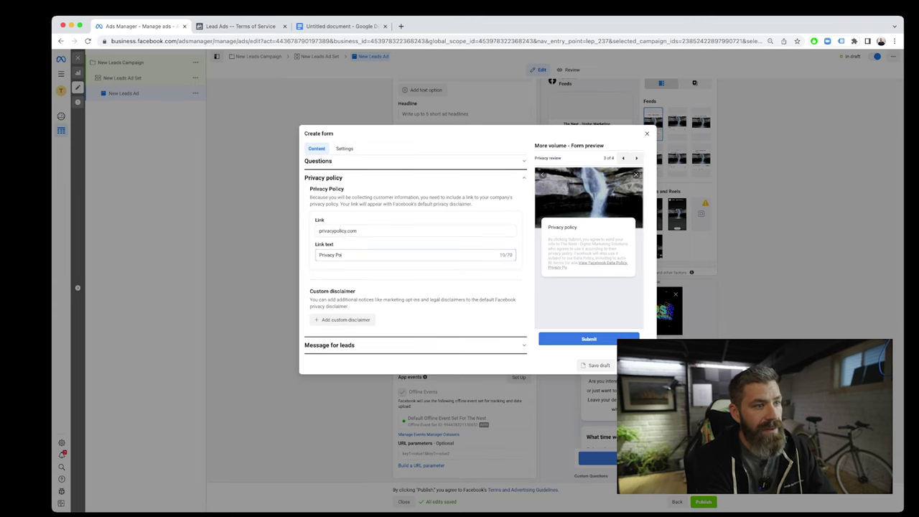
{"action": "type", "text": "licy"}
{"action": "key", "text": "BackSpace"}
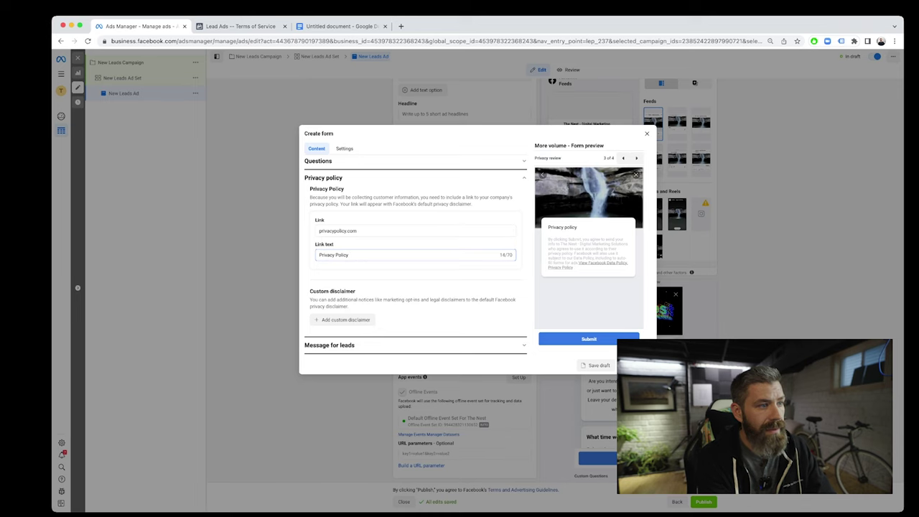
Step: Add a custom disclaimer to the form's privacy policy section
{"action": "left_click", "coordinate": [343, 320]}
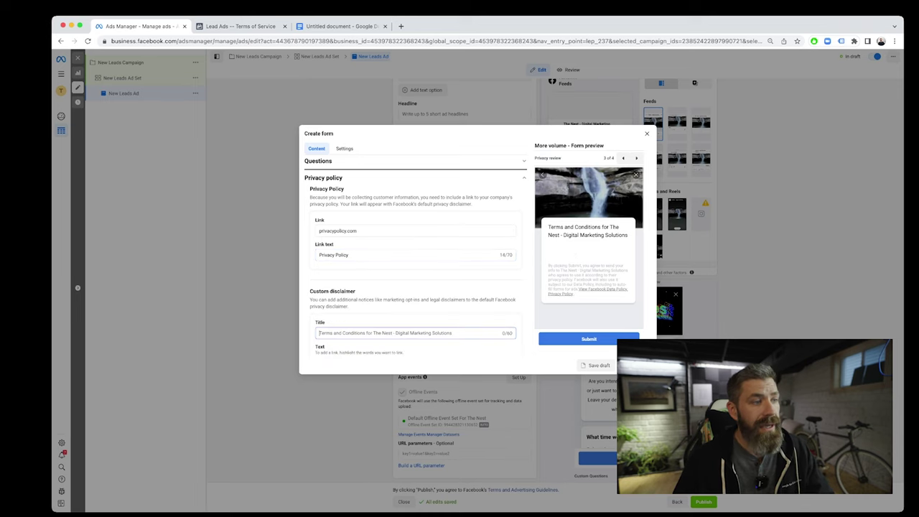
{"action": "scroll", "coordinate": [415, 256], "scroll_direction": "down", "scroll_amount": 2}
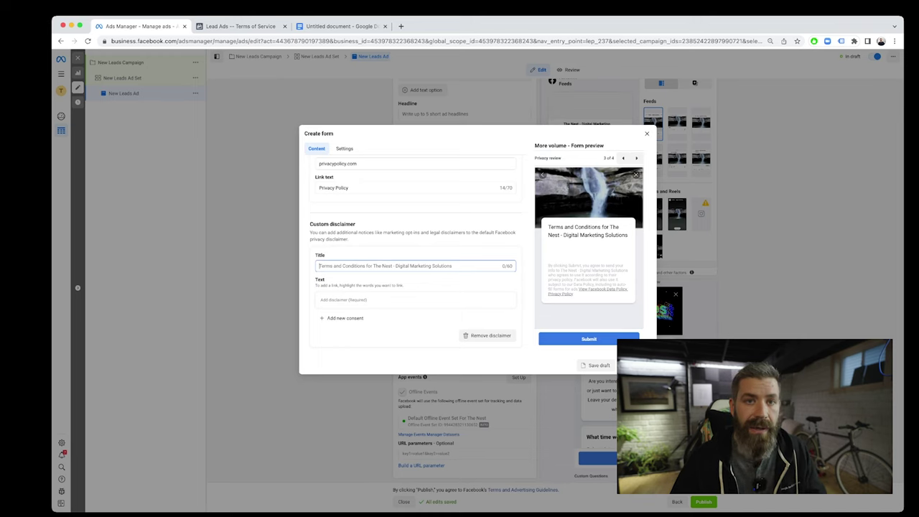
{"action": "scroll", "coordinate": [413, 273], "scroll_direction": "down", "scroll_amount": 1}
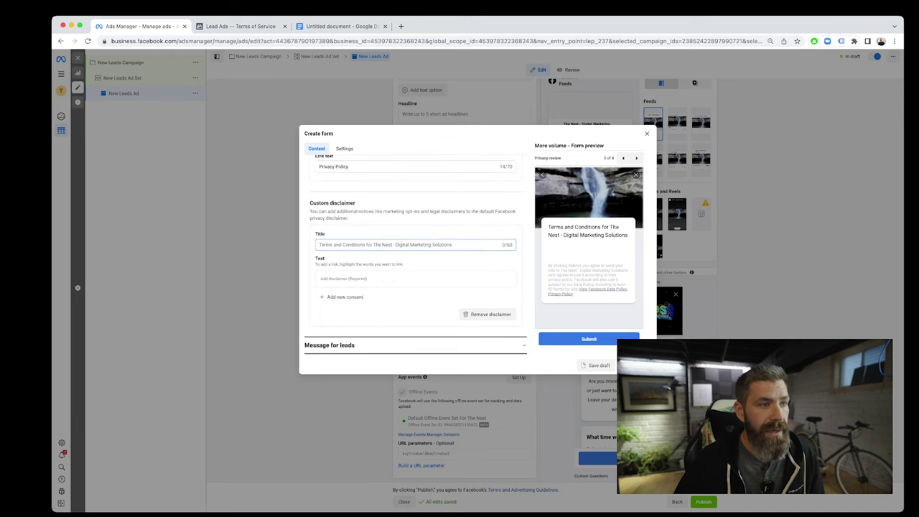
Step: Set the headline of the form's message for leads to "Excited to meet you"
{"action": "left_click", "coordinate": [636, 158]}
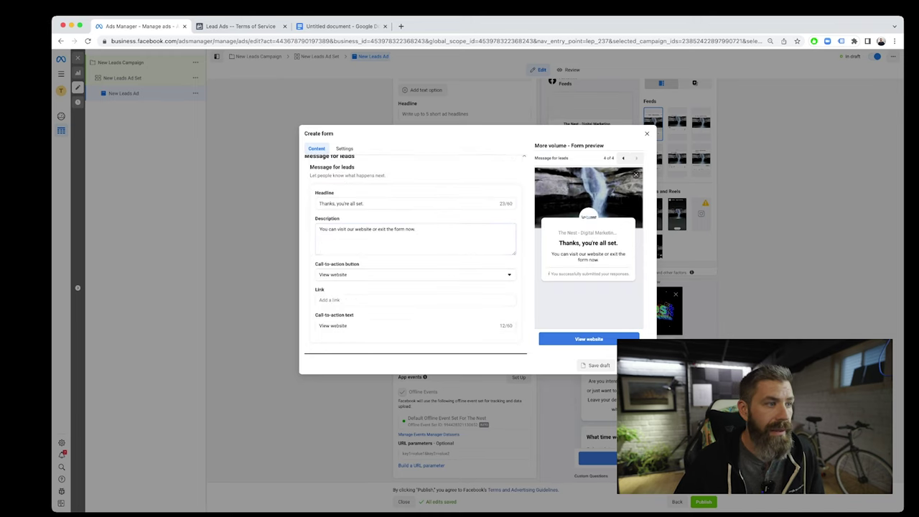
{"action": "left_click", "coordinate": [416, 229]}
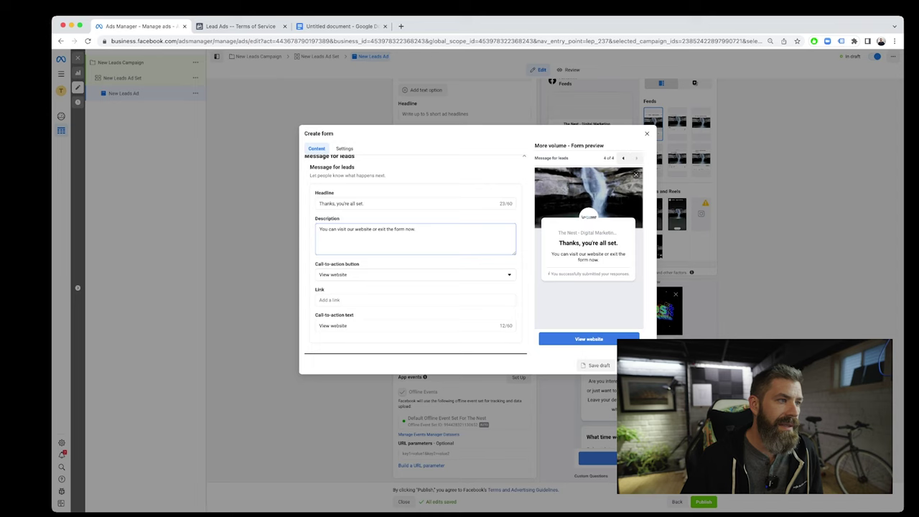
{"action": "key", "text": "shift+Tab"}
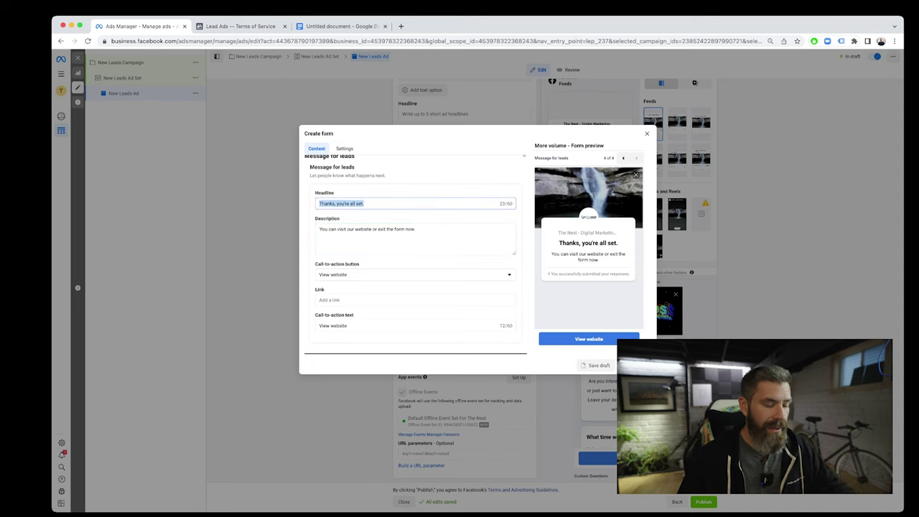
{"action": "type", "text": "Thanks for submittin"}
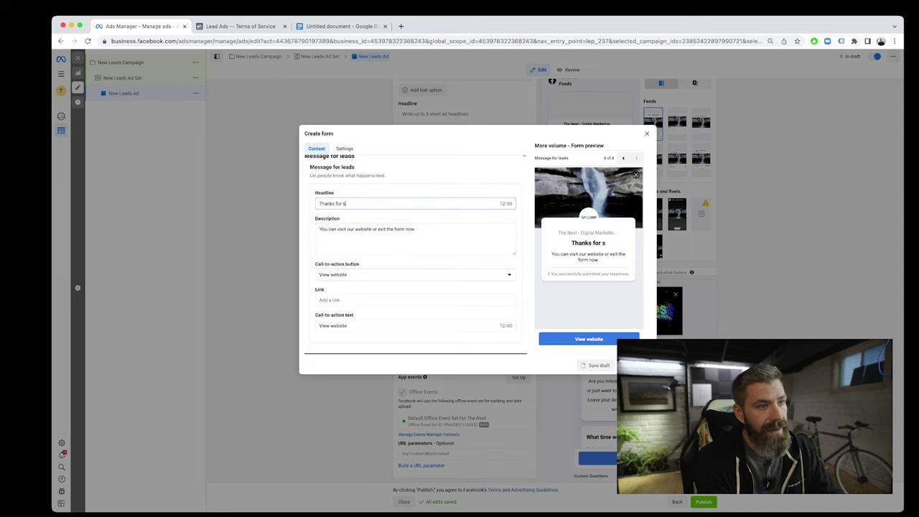
{"action": "key", "text": "BackSpace"}
{"action": "key", "text": "BackSpace"}
{"action": "key", "text": "BackSpace"}
{"action": "key", "text": "BackSpace"}
{"action": "key", "text": "BackSpace"}
{"action": "key", "text": "BackSpace"}
{"action": "key", "text": "BackSpace"}
{"action": "key", "text": "BackSpace"}
{"action": "key", "text": "BackSpace"}
{"action": "key", "text": "BackSpace"}
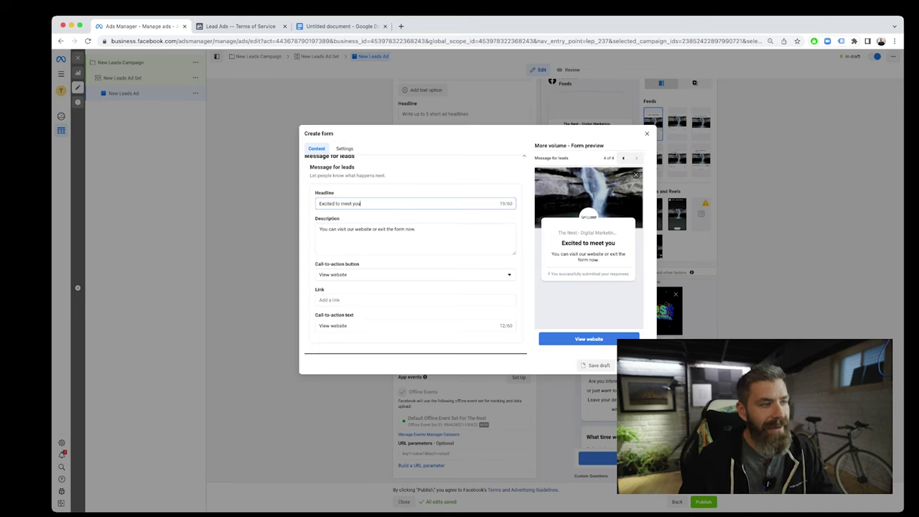
Step: Switch the lead message's call-to-action button to View file and back to View website
{"action": "left_click", "coordinate": [415, 229]}
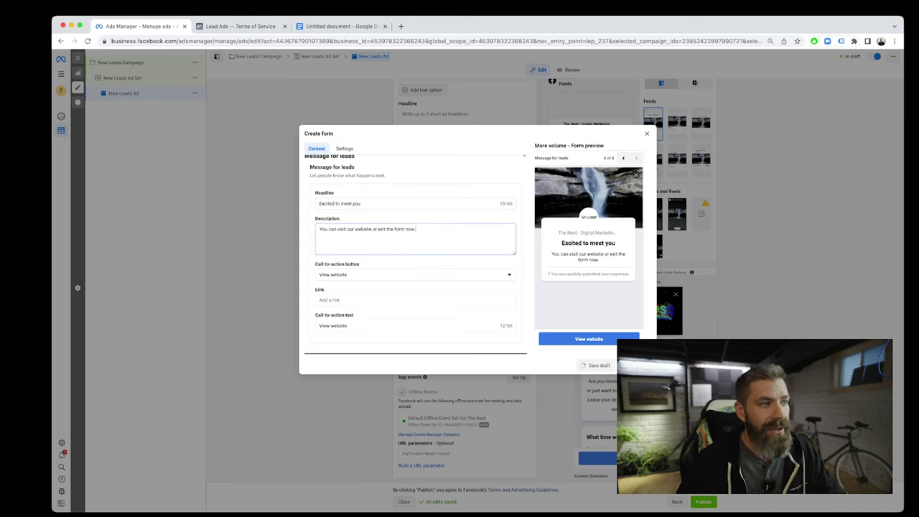
{"action": "left_click", "coordinate": [415, 274]}
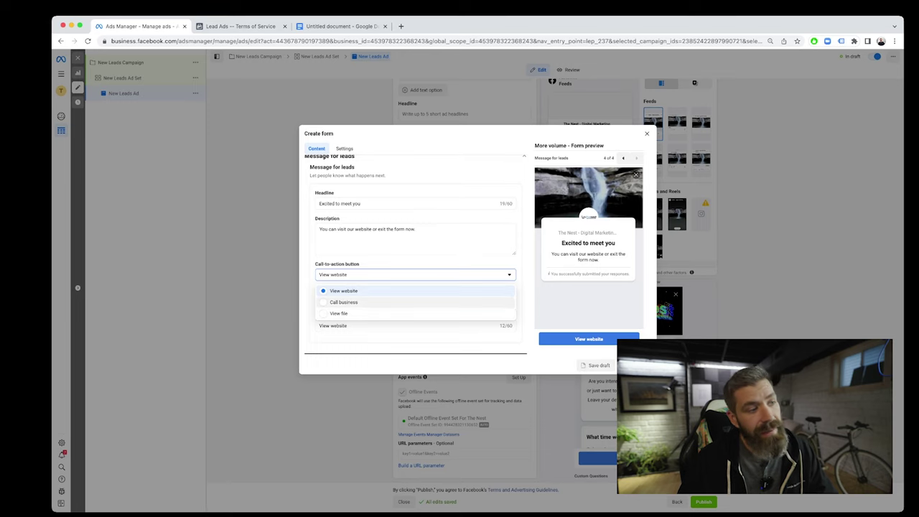
{"action": "key", "text": "Escape"}
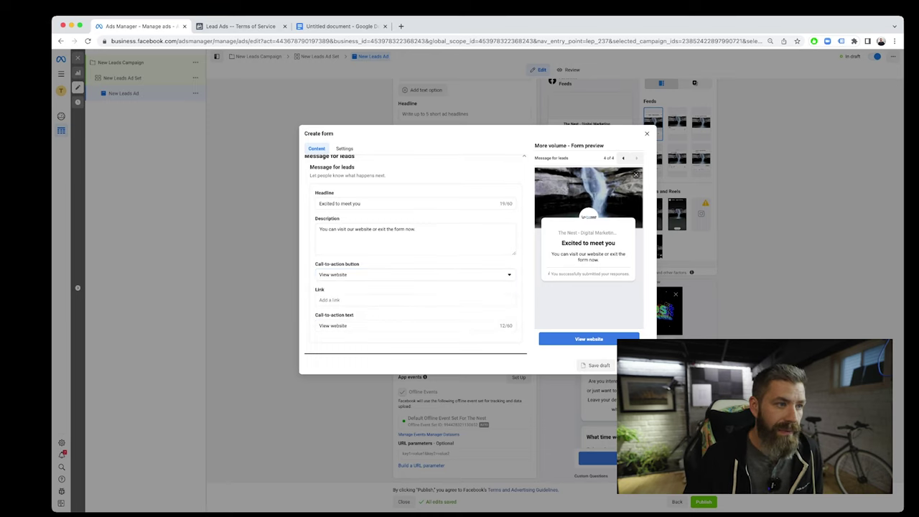
{"action": "left_click", "coordinate": [335, 300]}
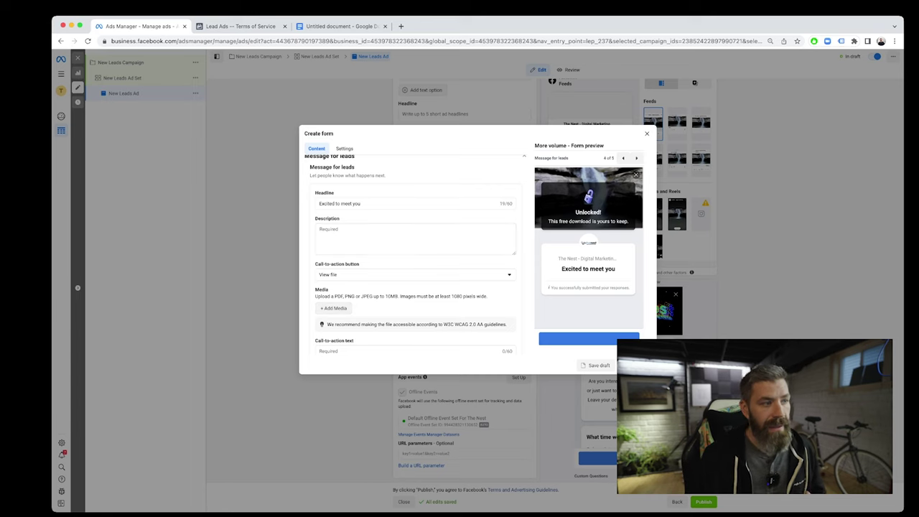
{"action": "left_click", "coordinate": [415, 275]}
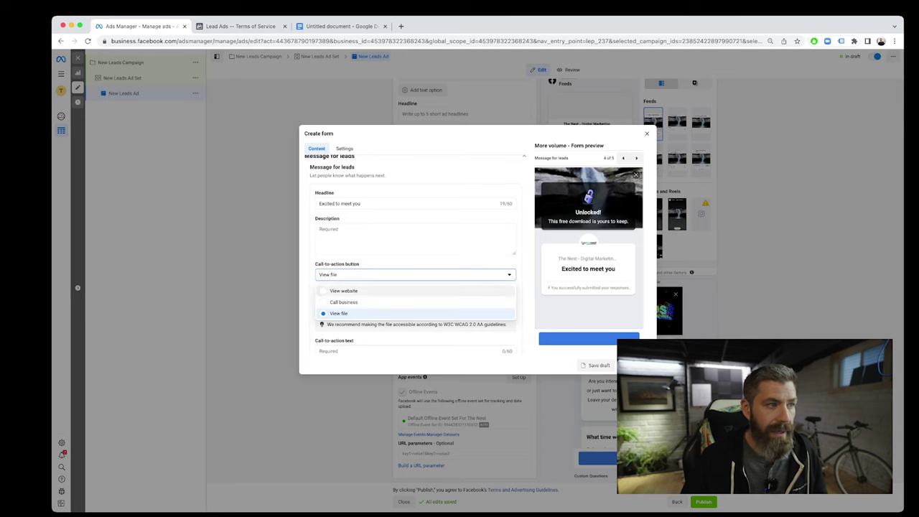
{"action": "left_click", "coordinate": [343, 290]}
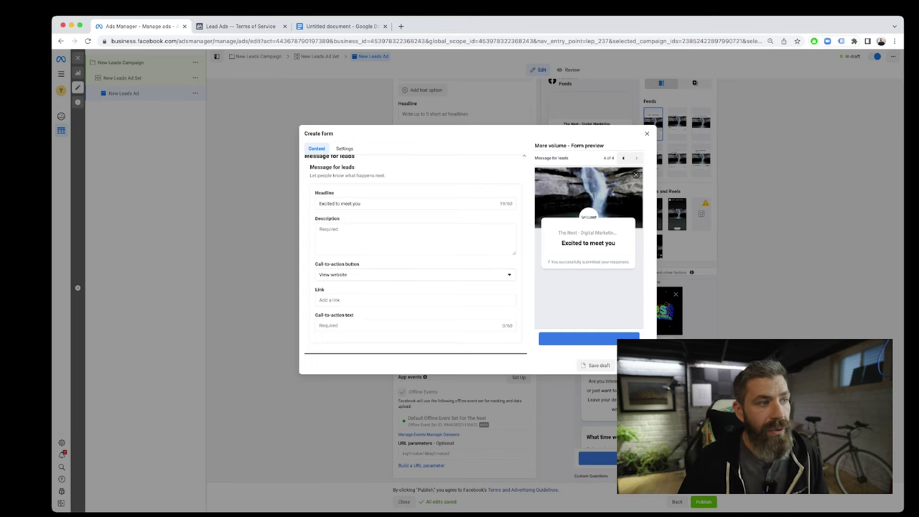
{"action": "left_click", "coordinate": [327, 300]}
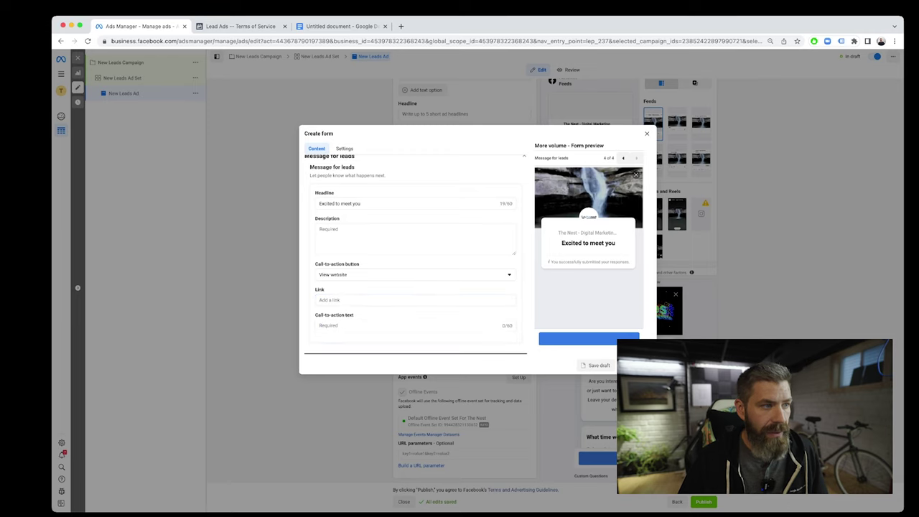
Step: Set the lead message's call-to-action text to "Learn more about our product"
{"action": "left_click", "coordinate": [402, 325]}
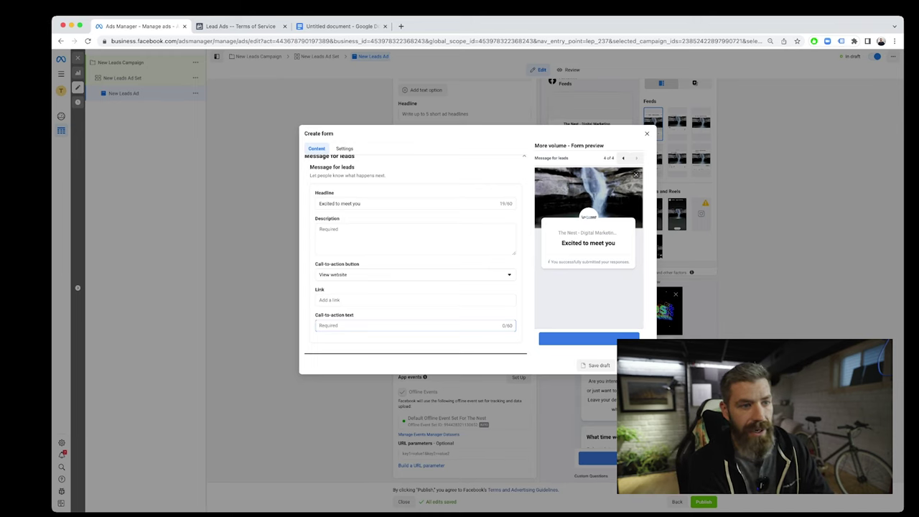
{"action": "type", "text": "Visit"}
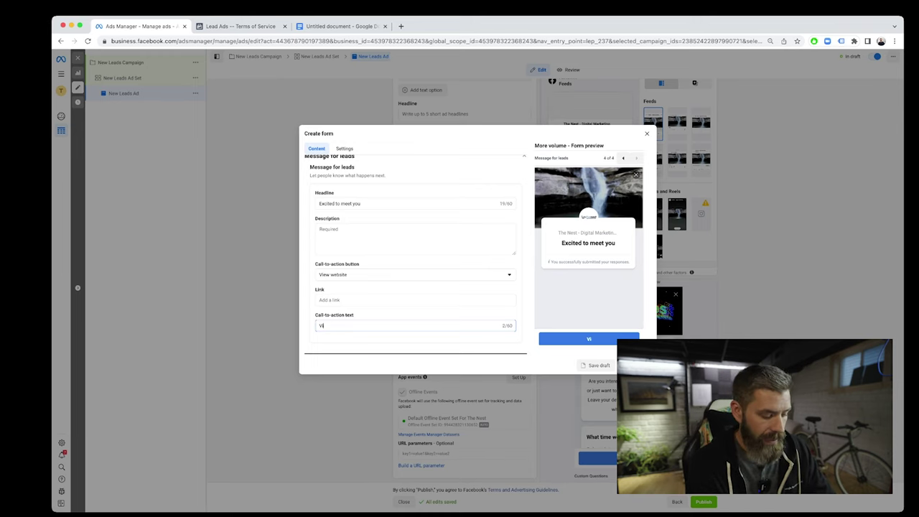
{"action": "key", "text": "BackSpace"}
{"action": "key", "text": "BackSpace"}
{"action": "key", "text": "BackSpace"}
{"action": "key", "text": "BackSpace"}
{"action": "key", "text": "BackSpace"}
{"action": "type", "text": "Learn more about "}
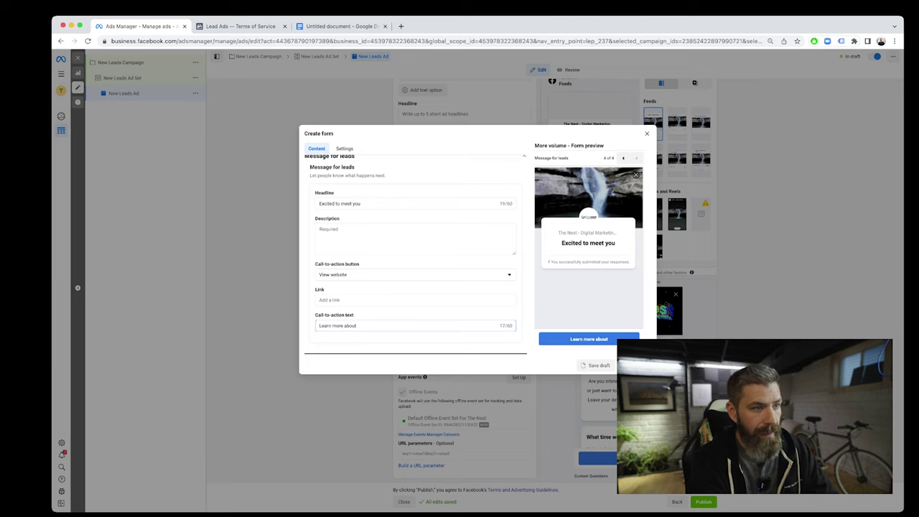
{"action": "type", "text": "our product"}
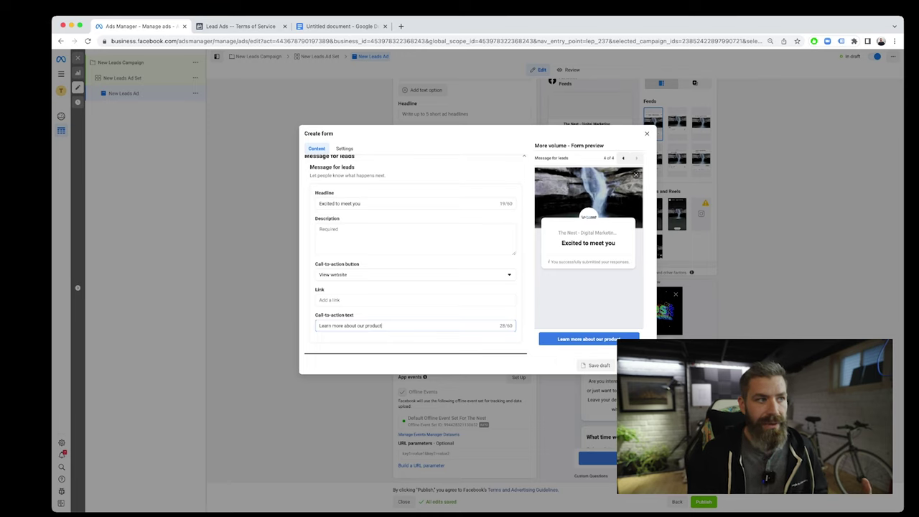
{"action": "scroll", "coordinate": [415, 254], "scroll_direction": "up", "scroll_amount": 3}
{"action": "scroll", "coordinate": [415, 254], "scroll_direction": "down", "scroll_amount": 3}
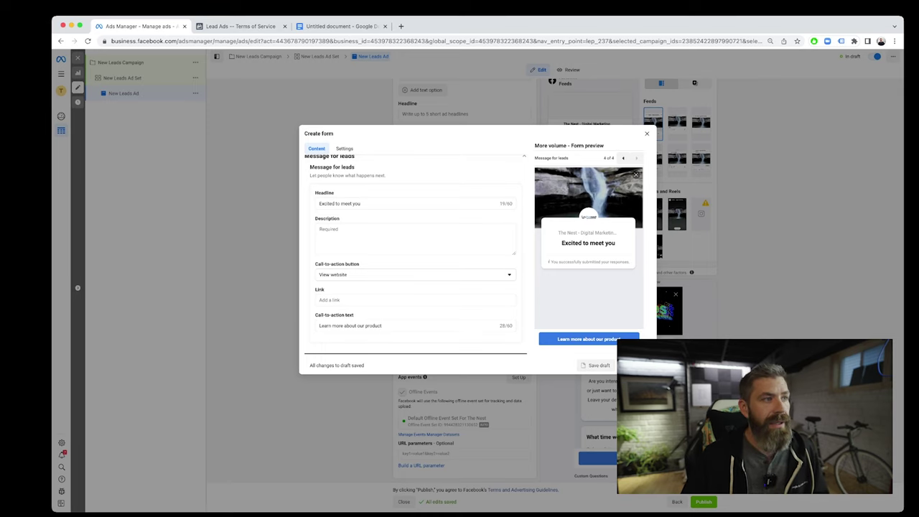
Step: Look through the available form languages in the form's settings, leaving the language selection as it is
{"action": "left_click", "coordinate": [344, 149]}
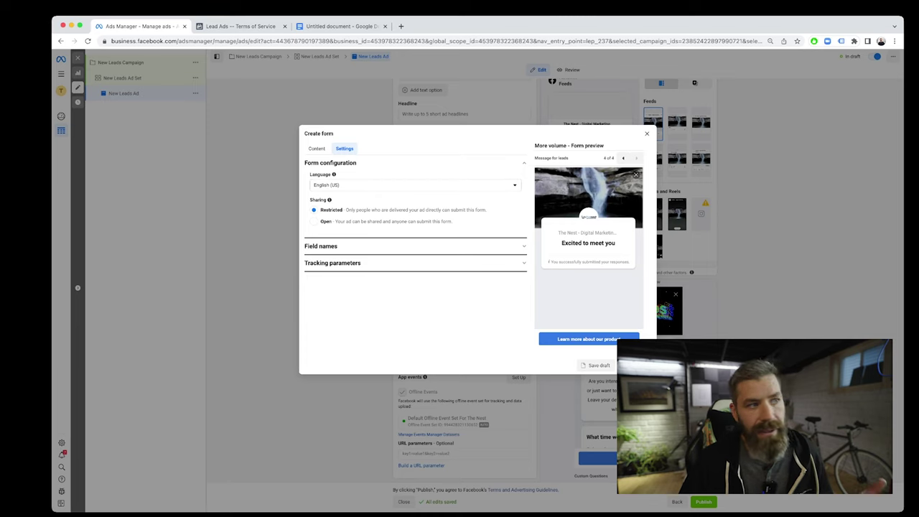
{"action": "left_click", "coordinate": [414, 185]}
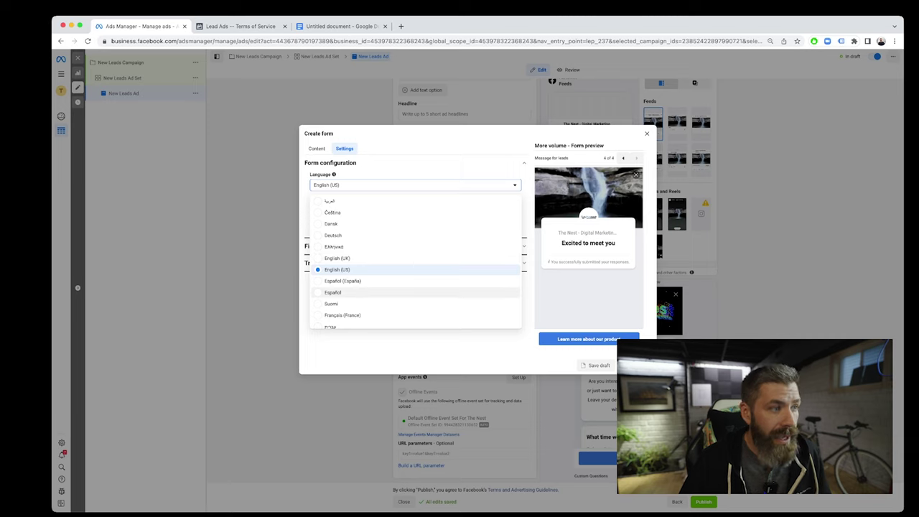
{"action": "scroll", "coordinate": [416, 280], "scroll_direction": "down", "scroll_amount": 2}
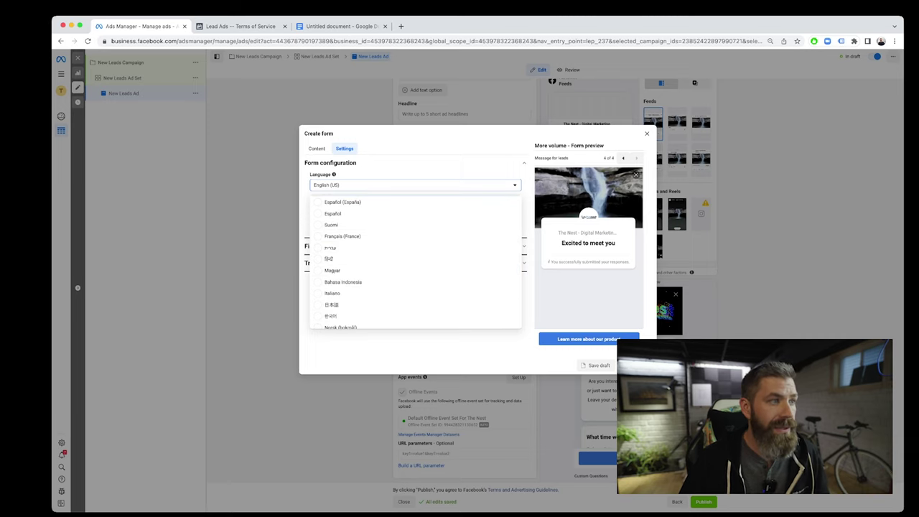
{"action": "left_click", "coordinate": [415, 163]}
{"action": "left_click", "coordinate": [332, 163]}
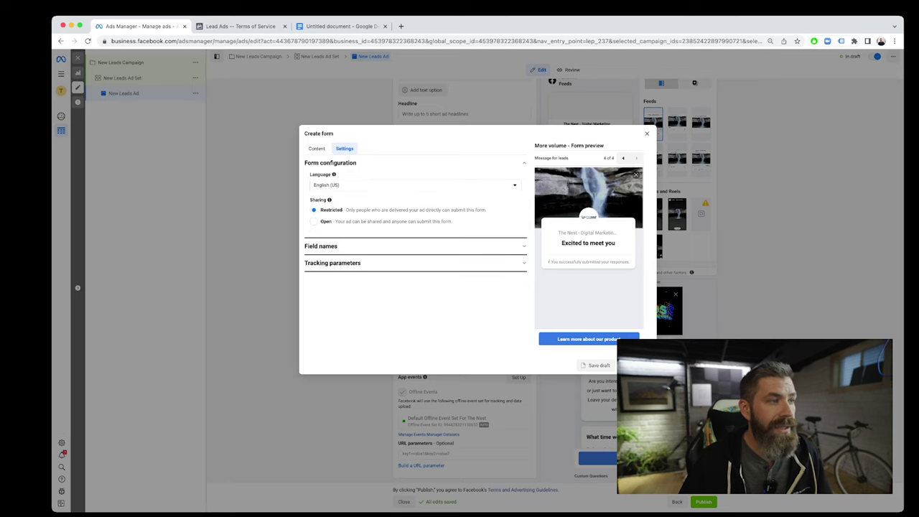
Step: Set the form's sharing option to Open and expand its export field names
{"action": "mouse_move", "coordinate": [329, 199]}
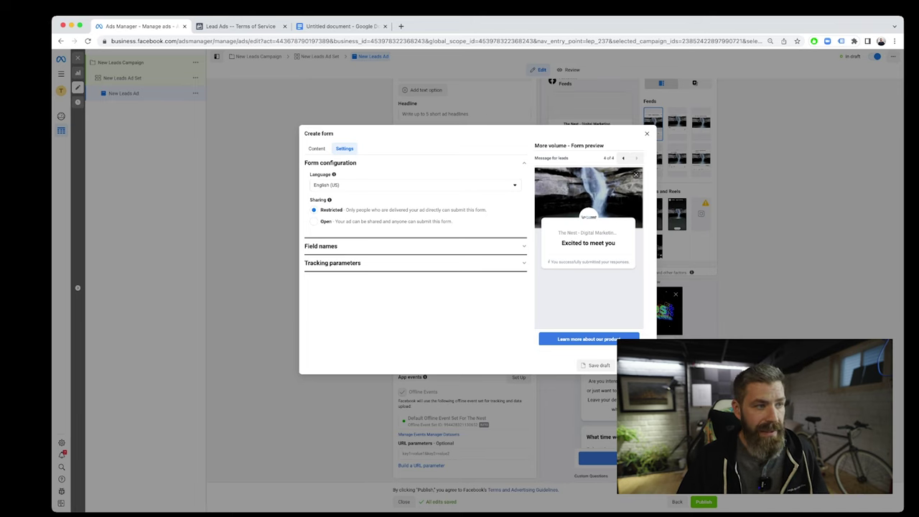
{"action": "left_click", "coordinate": [314, 221]}
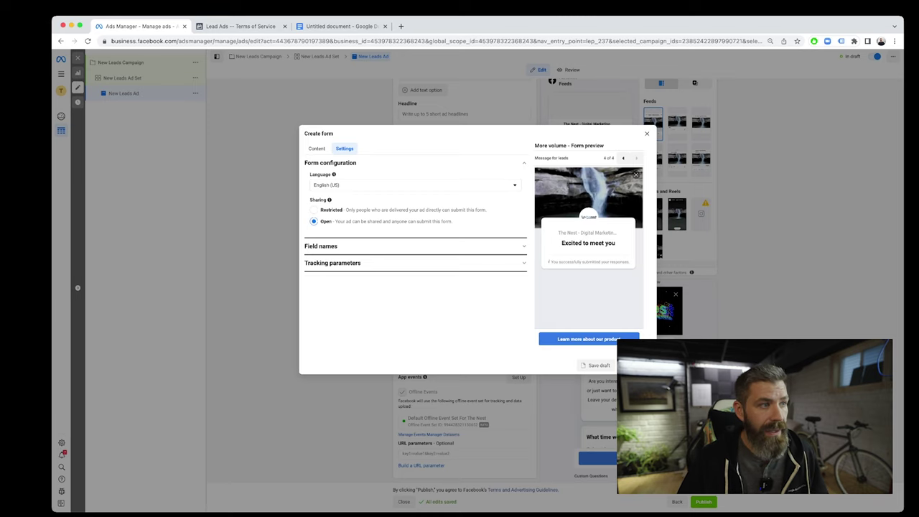
{"action": "left_click", "coordinate": [321, 245]}
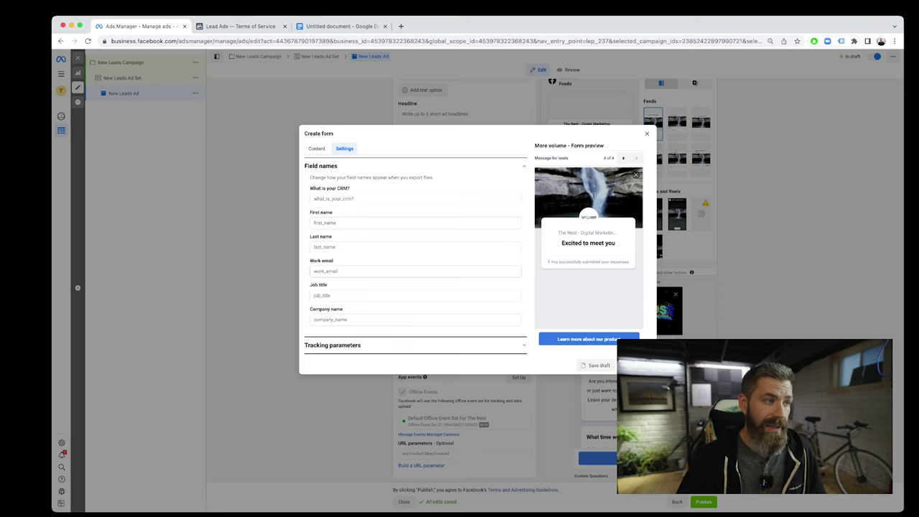
Step: Add a tracking parameter named utm_campaign with the value hubspot-integration-tool-2023 to the form
{"action": "left_click", "coordinate": [332, 345]}
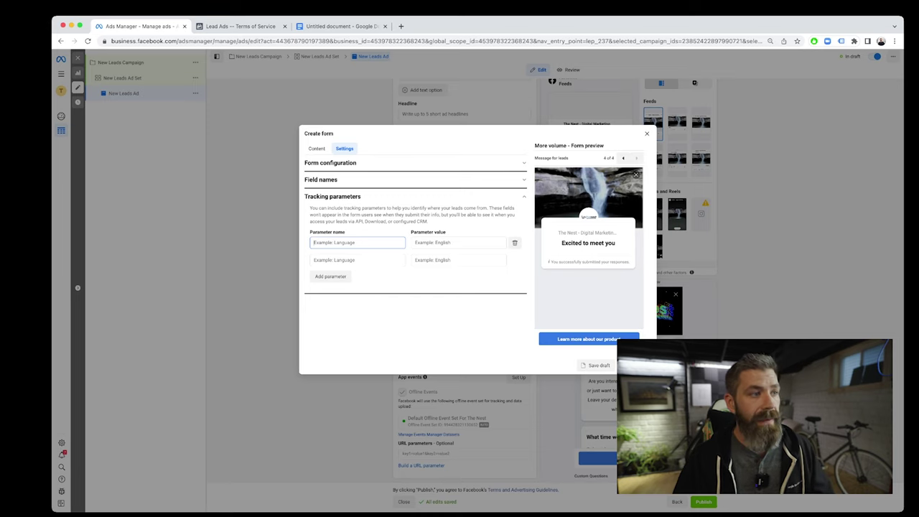
{"action": "type", "text": "utm"}
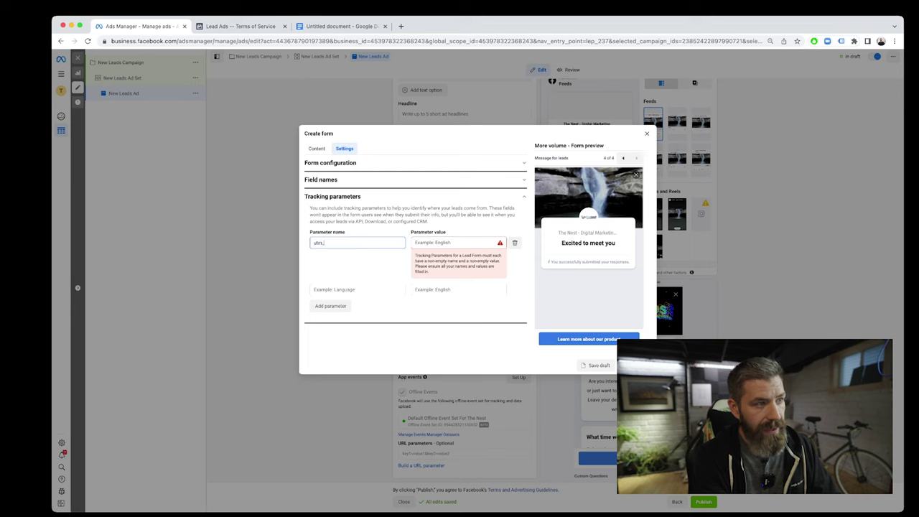
{"action": "type", "text": "_campa"}
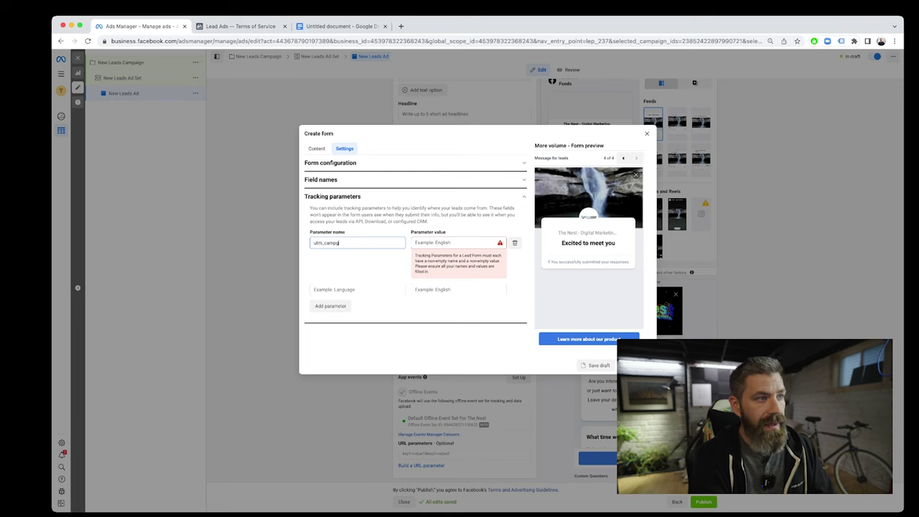
{"action": "type", "text": "ign"}
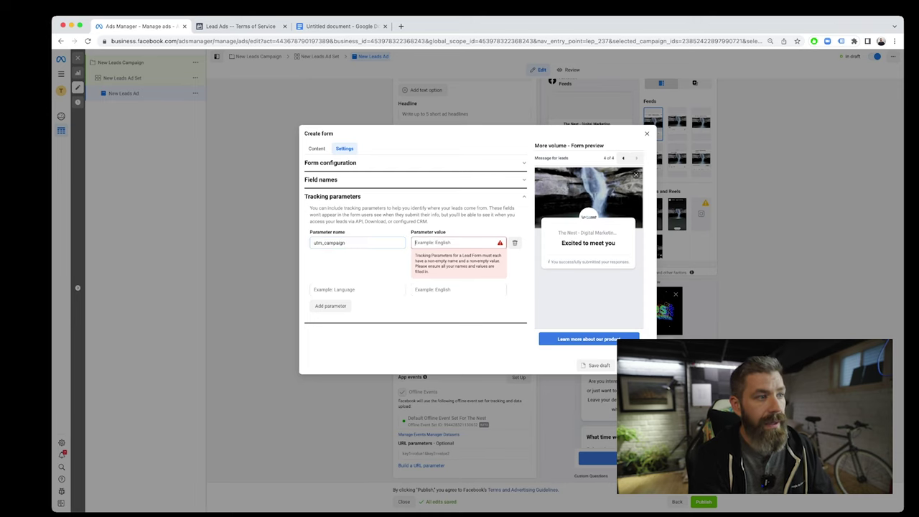
{"action": "type", "text": "hubspot-ins"}
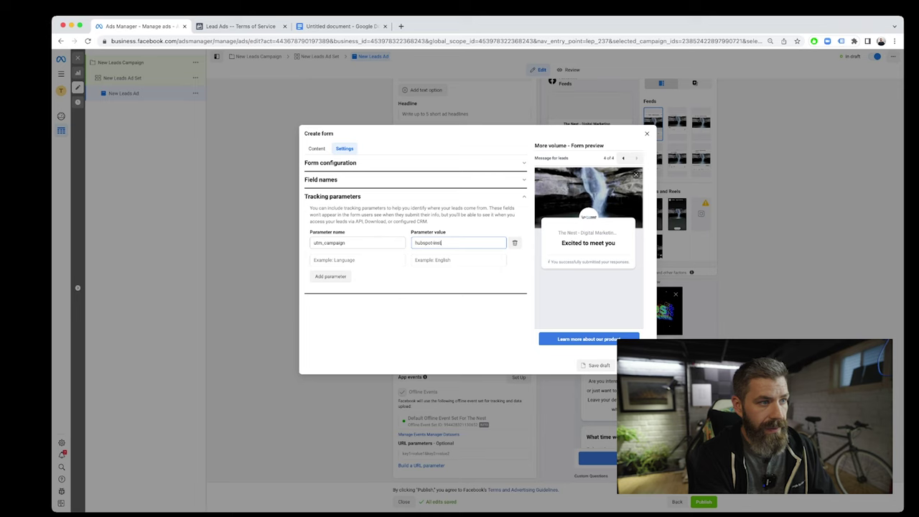
{"action": "key", "text": "BackSpace"}
{"action": "type", "text": "tegration"}
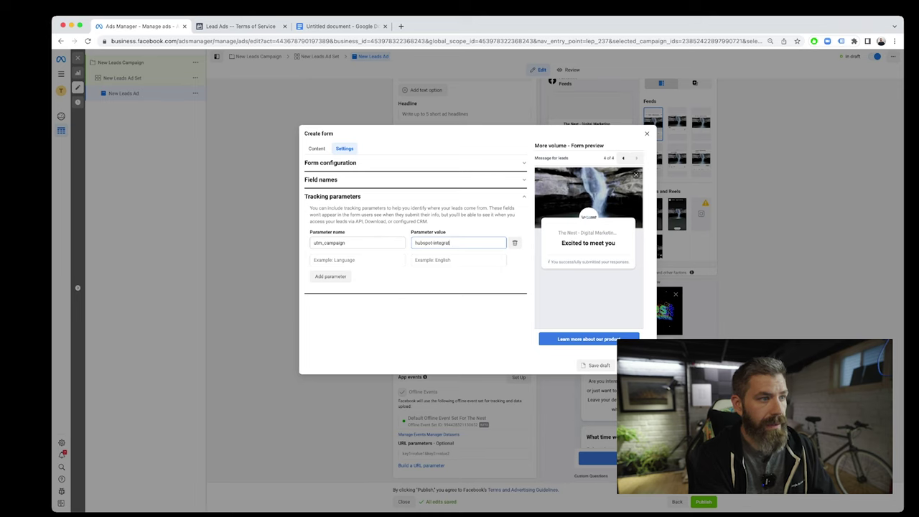
{"action": "type", "text": "-tool"}
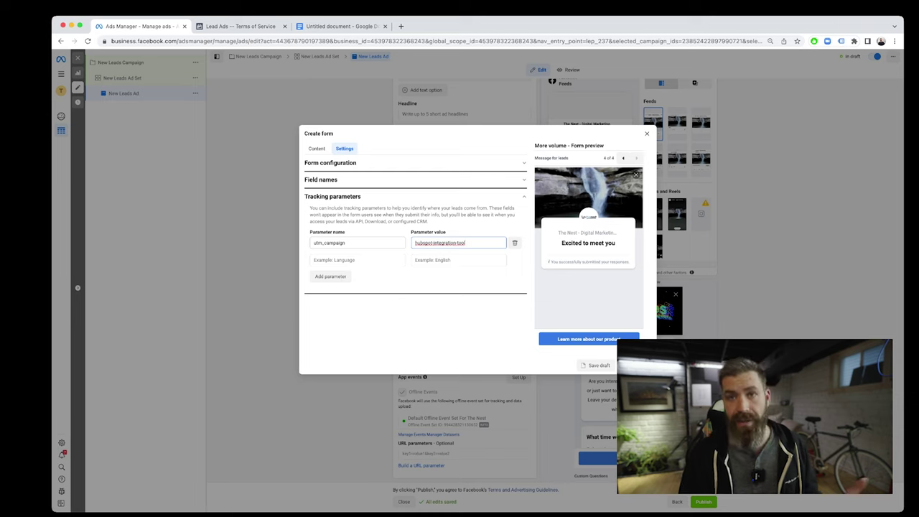
{"action": "type", "text": "23"}
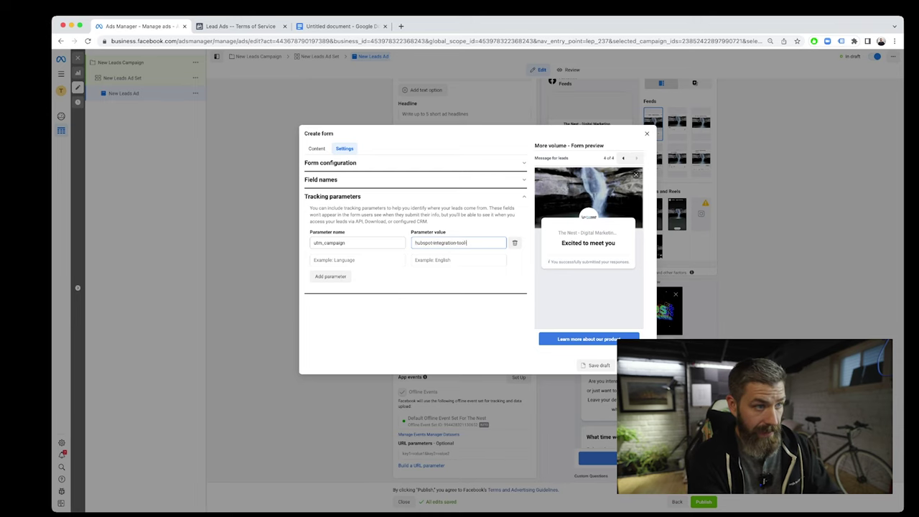
{"action": "type", "text": "-2023"}
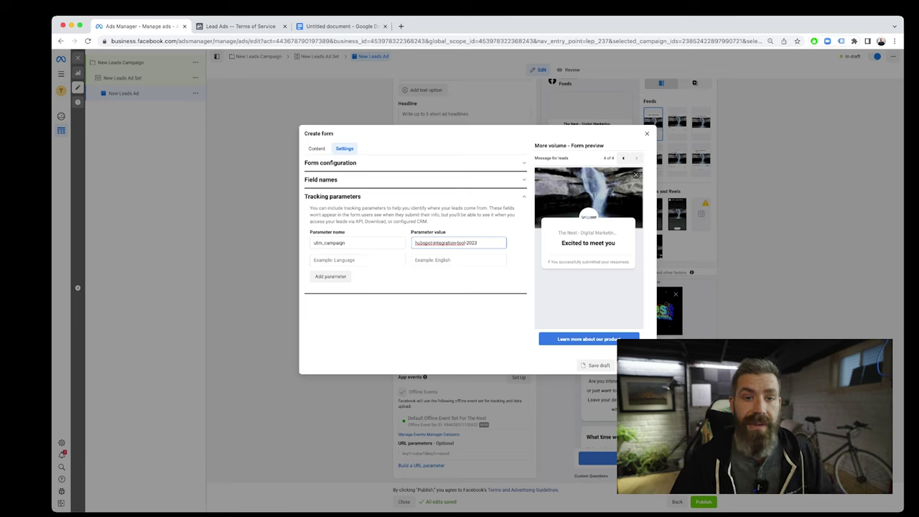
{"action": "left_click", "coordinate": [316, 149]}
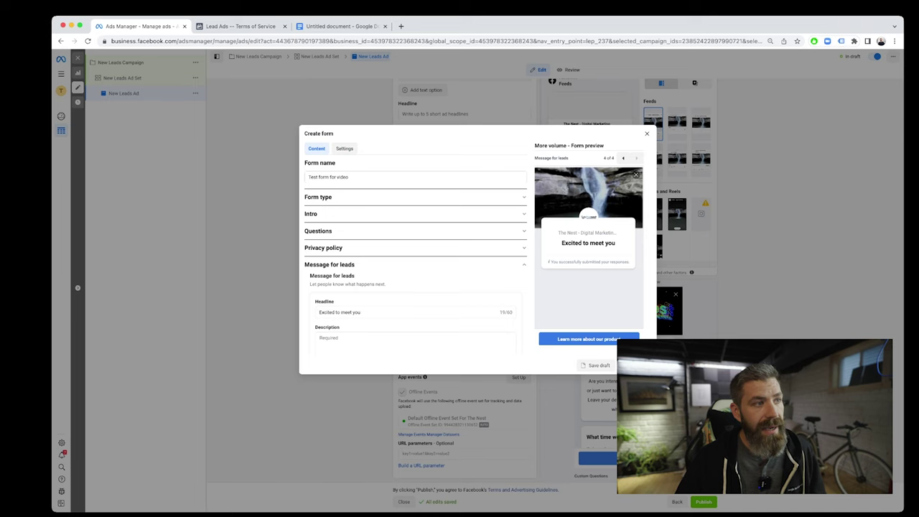
{"action": "left_click", "coordinate": [345, 149]}
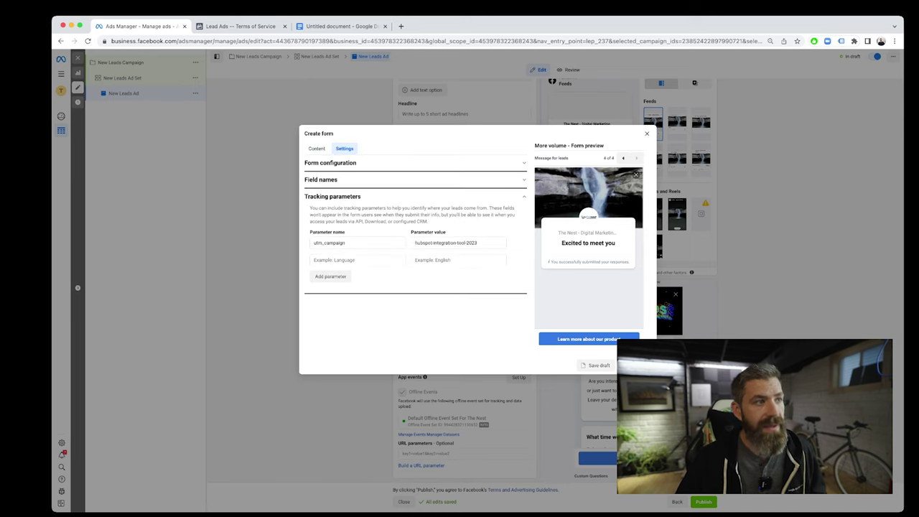